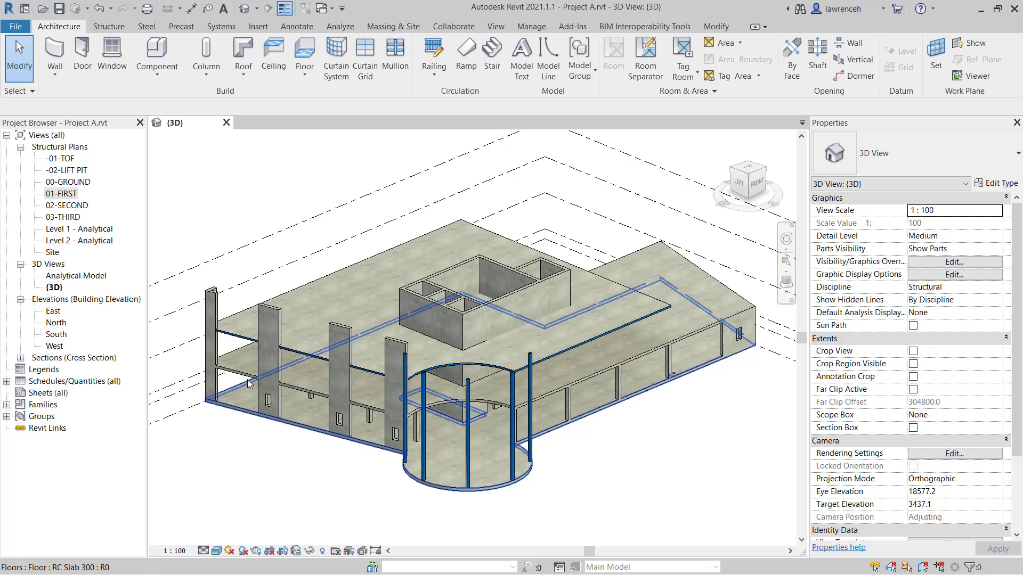
Open the 01-FIRST plan, frame grids 1–3 and A–B, and start the structural Column tool
double_click(72, 194)
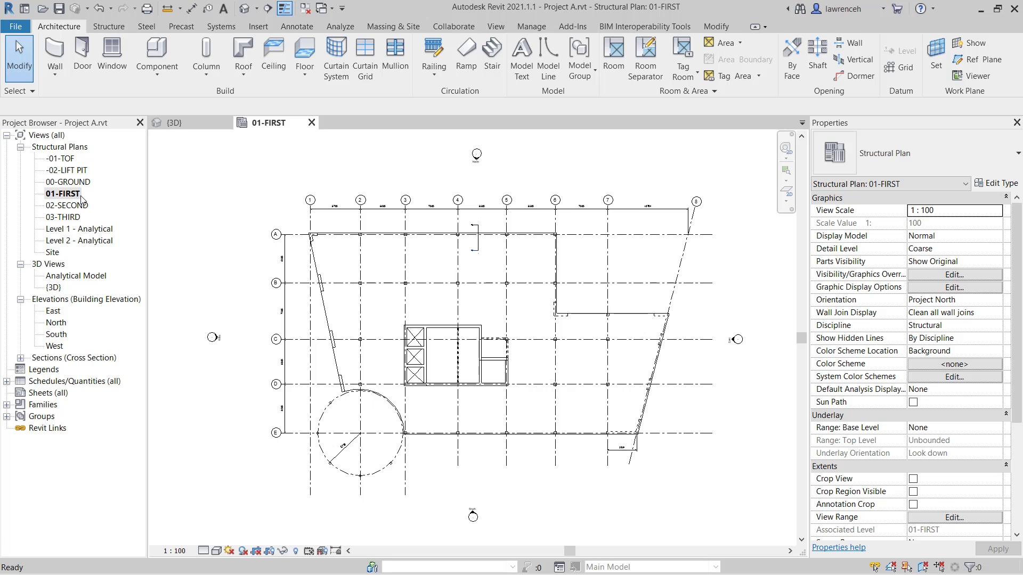
scroll(335, 219, "up", 5)
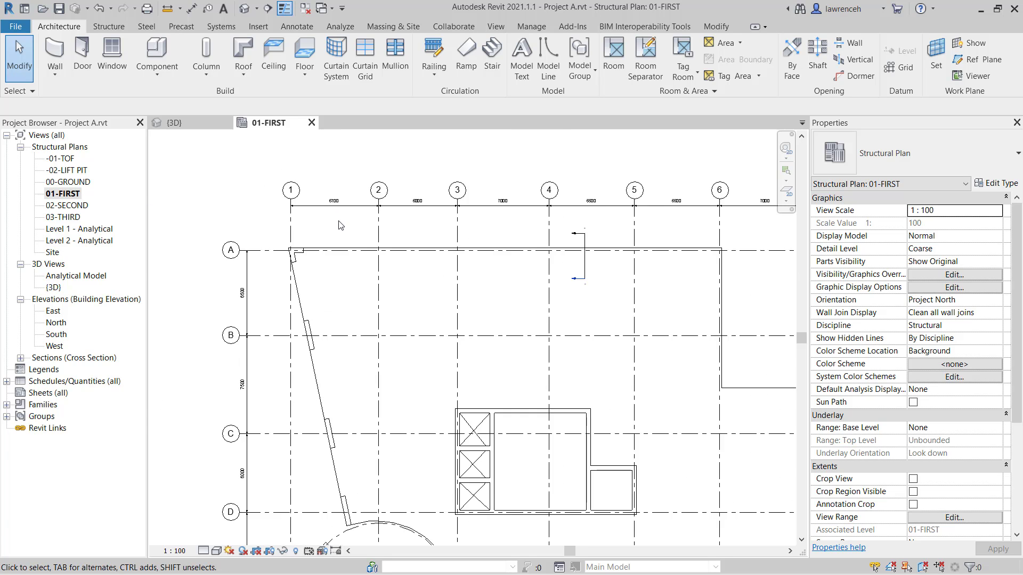
middle_click_drag(359, 245, 446, 303)
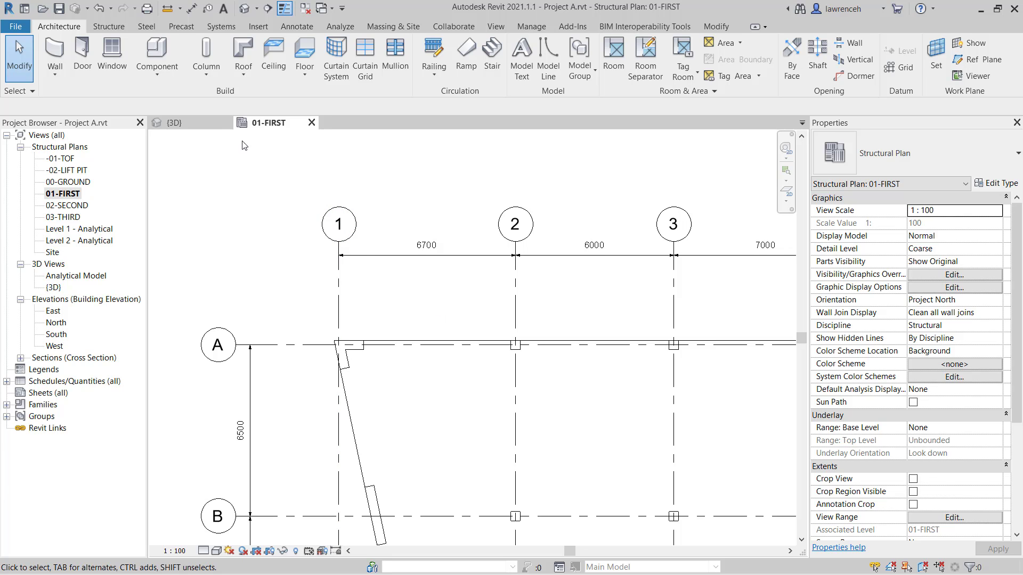
left_click(106, 29)
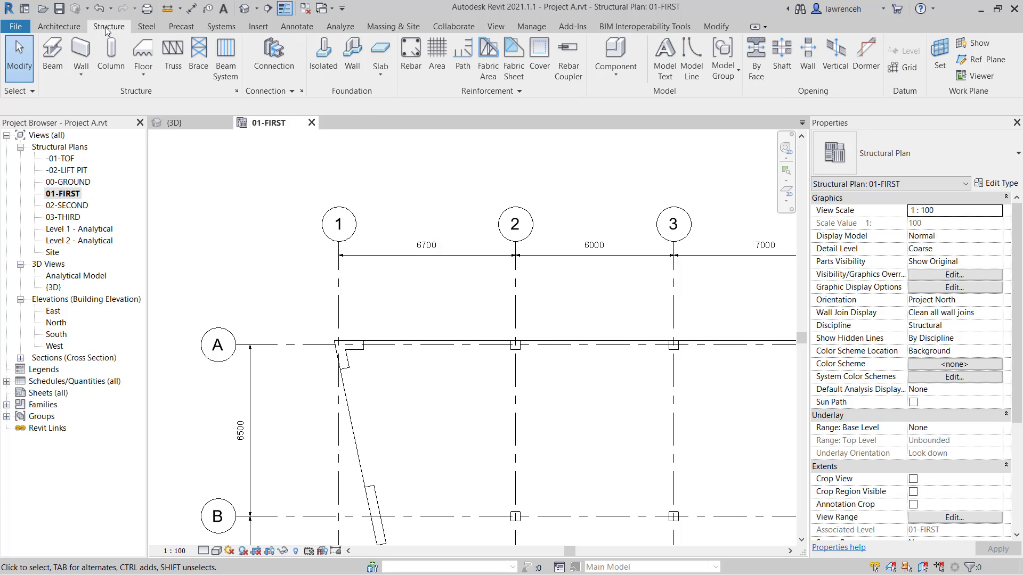
left_click(113, 53)
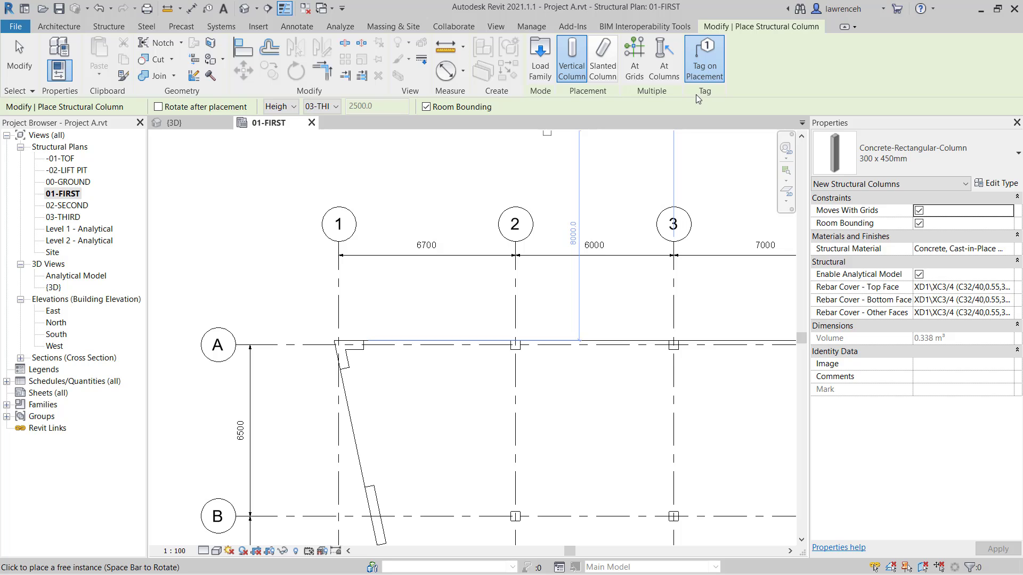
In Load Family, browse Structural Columns > Steel > British Standard and select UC-Universal Columns-Column.rfa
left_click(545, 79)
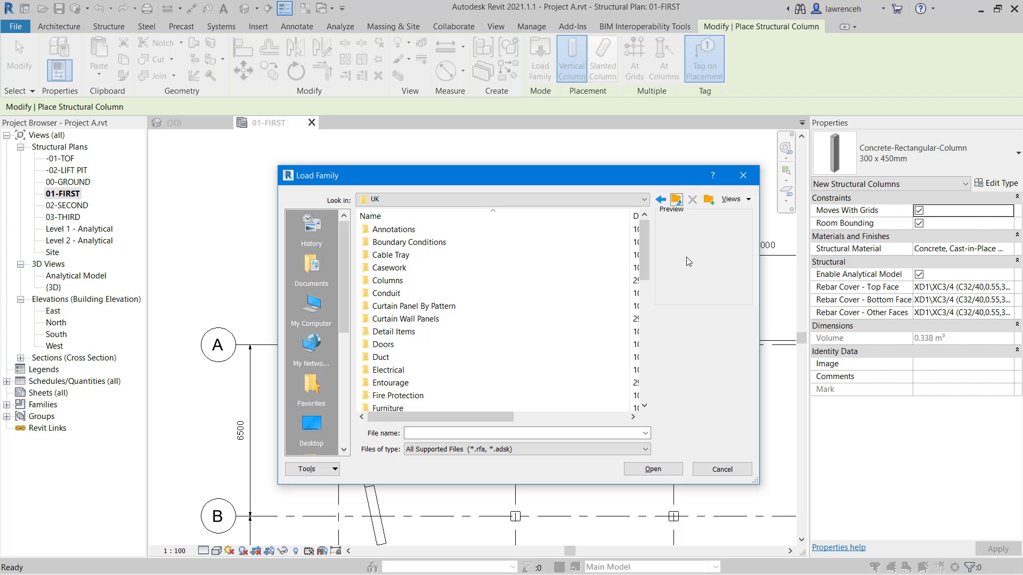
left_click_drag(645, 266, 647, 360)
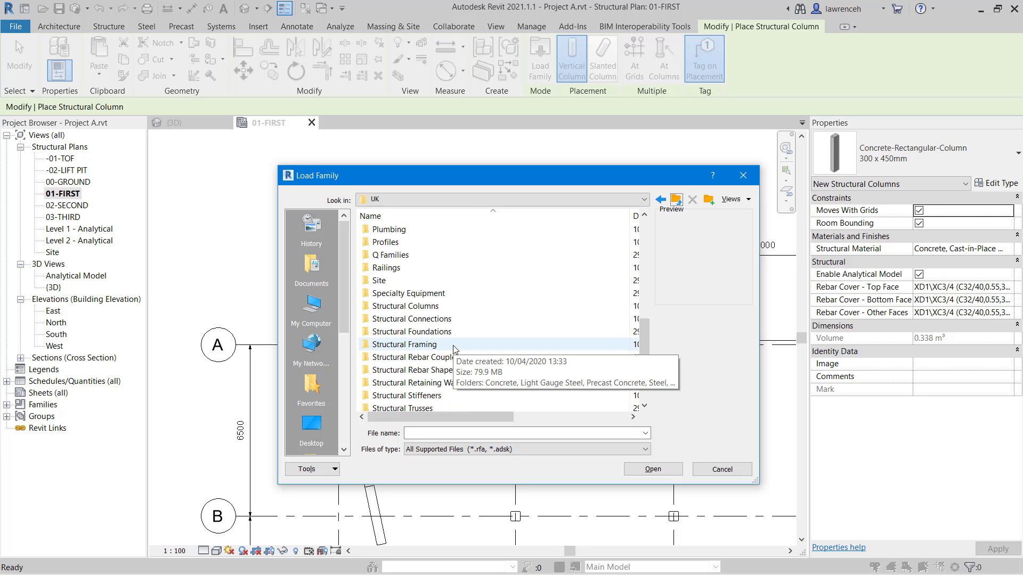
left_click(419, 310)
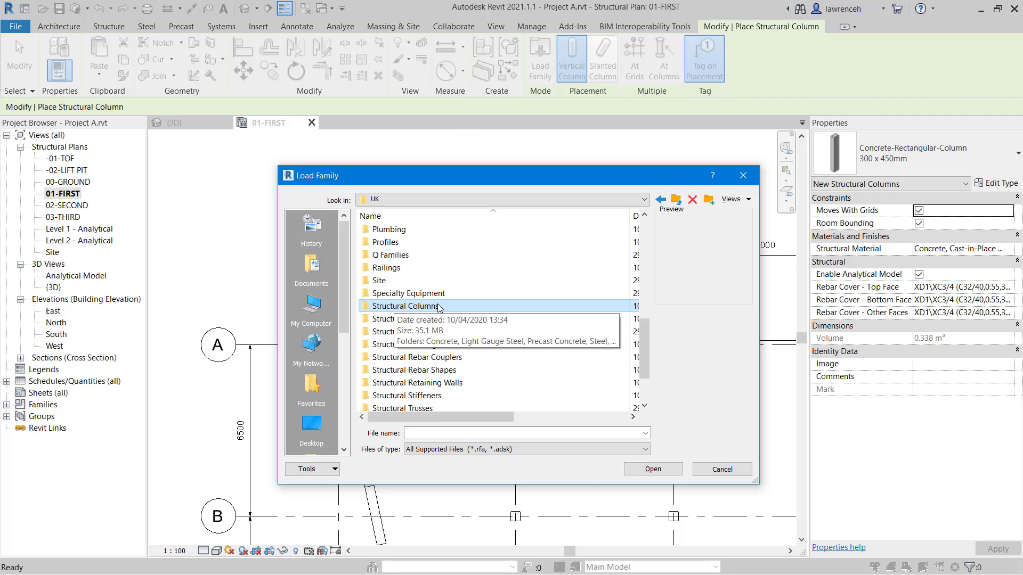
left_click(413, 346)
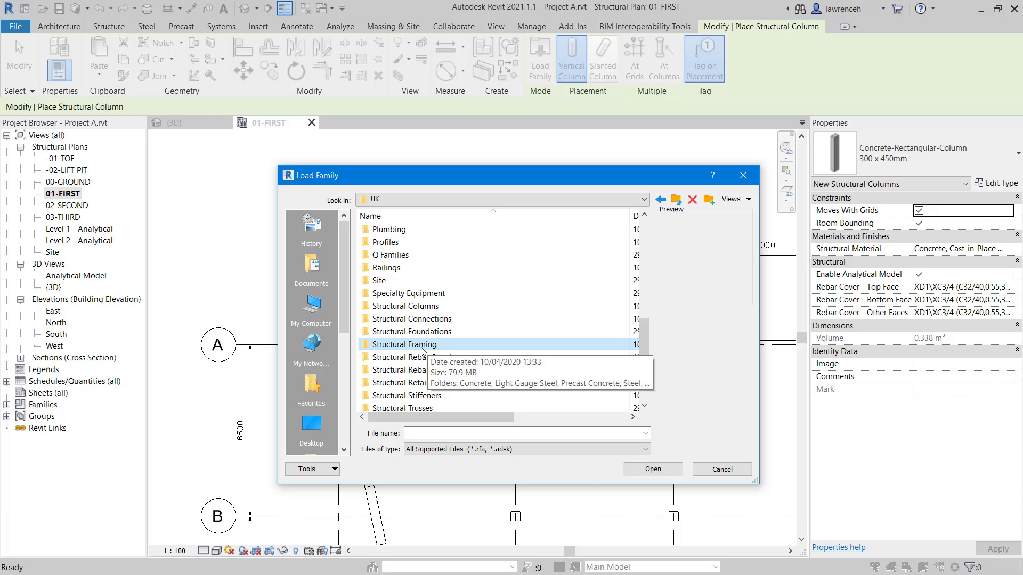
double_click(428, 307)
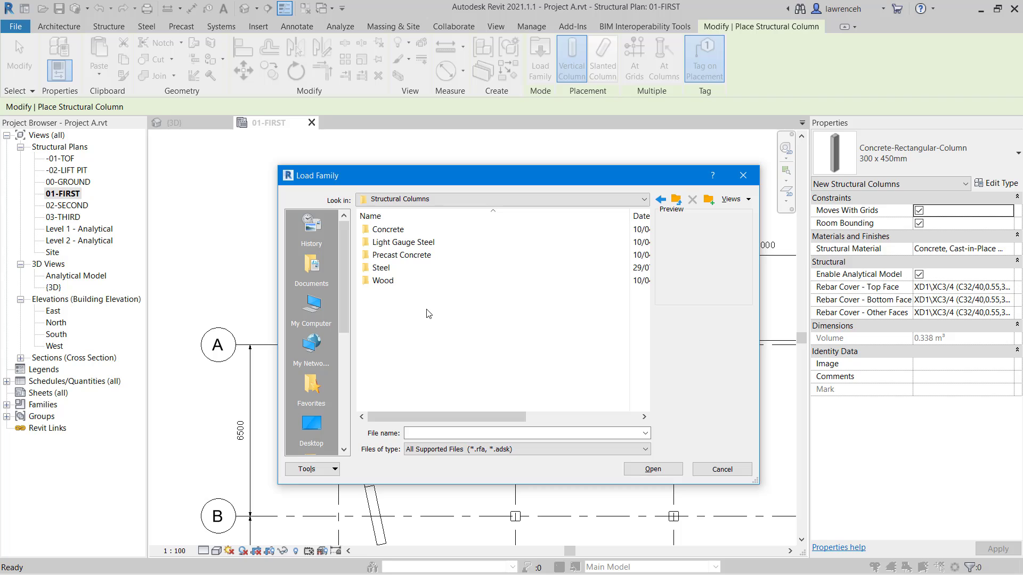
double_click(381, 268)
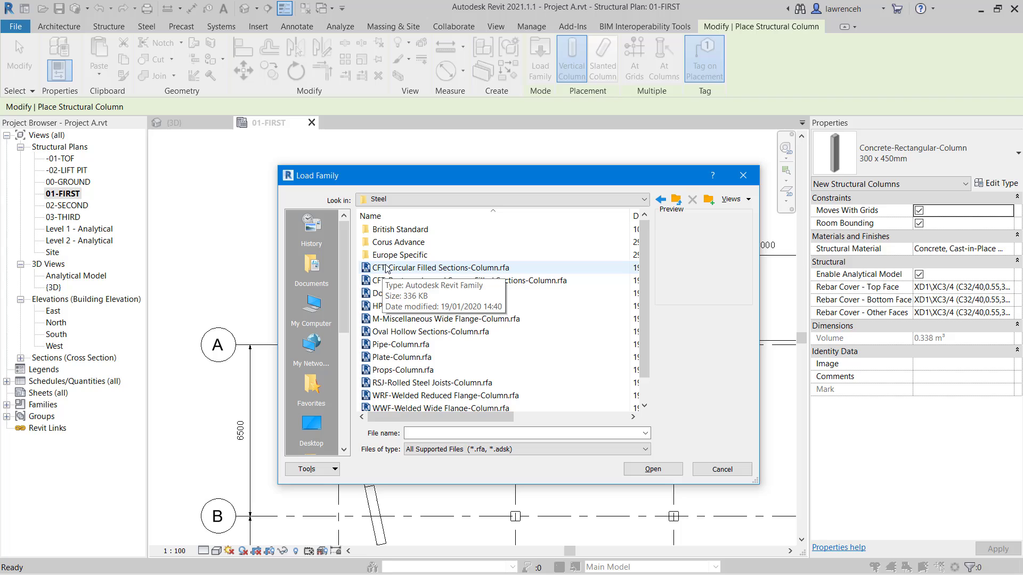
double_click(402, 230)
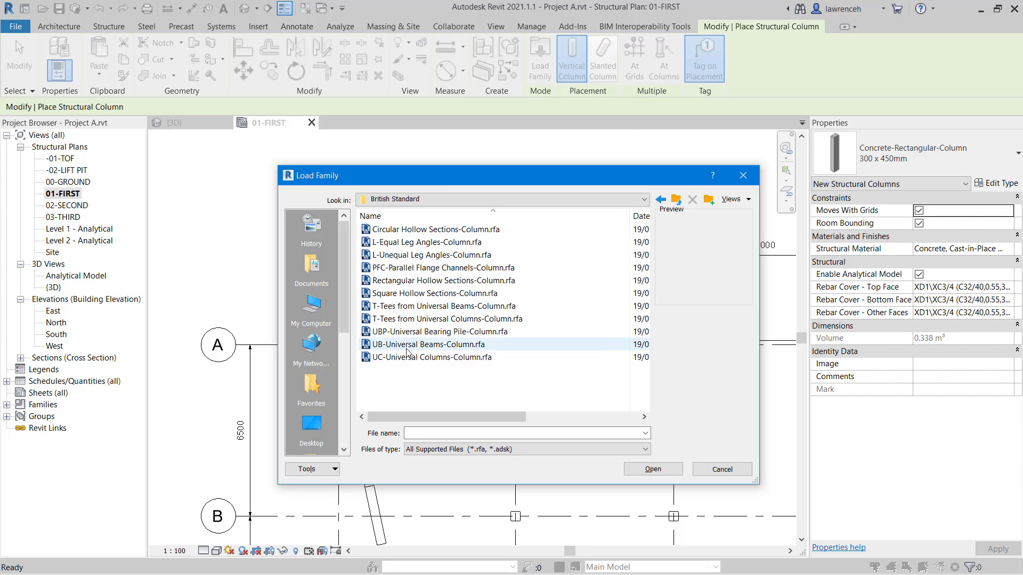
left_click(464, 357)
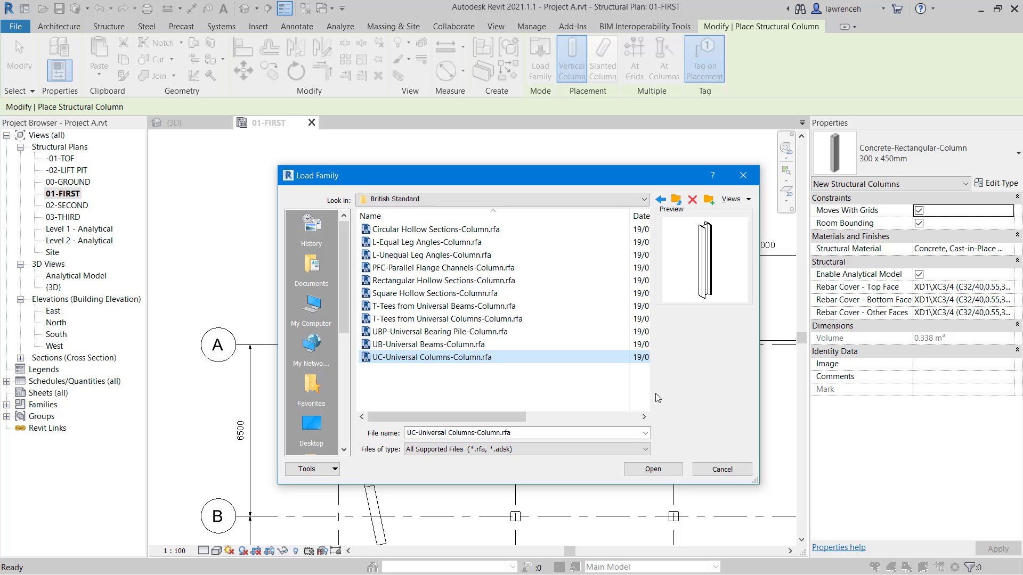
Load the family with the UC203x203x52 and UC254x254x89 types
left_click(651, 471)
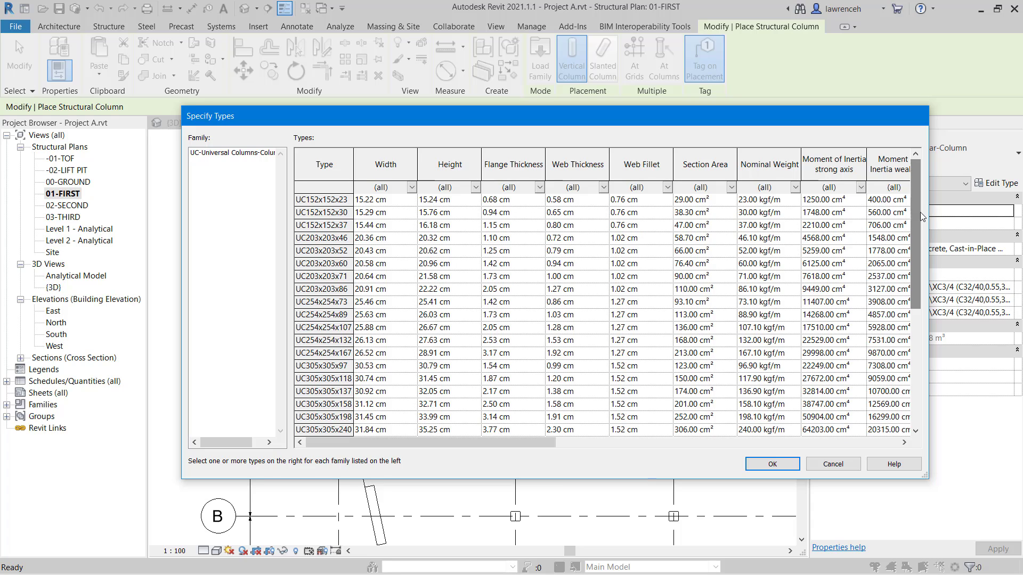
scroll(928, 290, "down", 4)
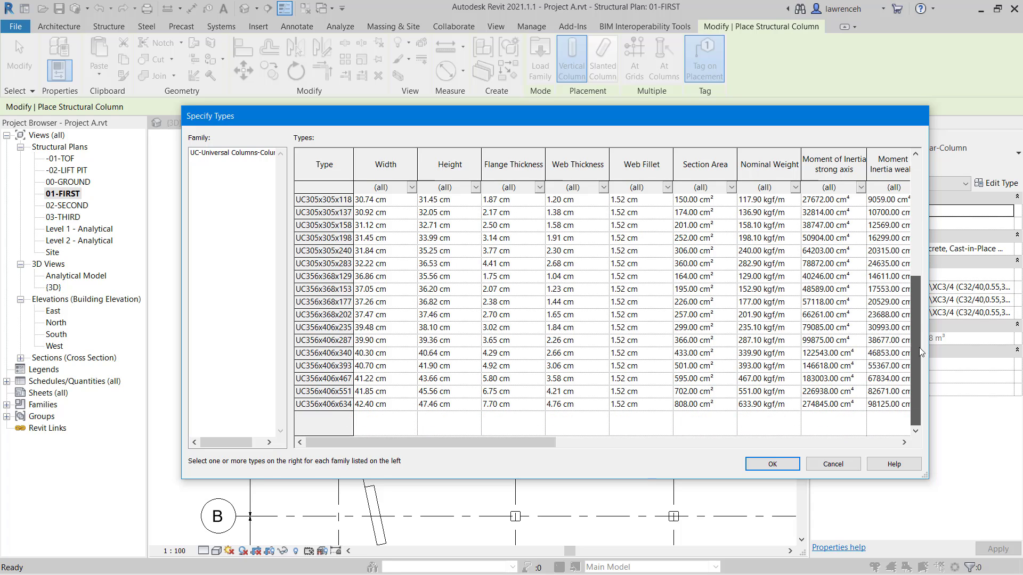
scroll(928, 312, "up", 2)
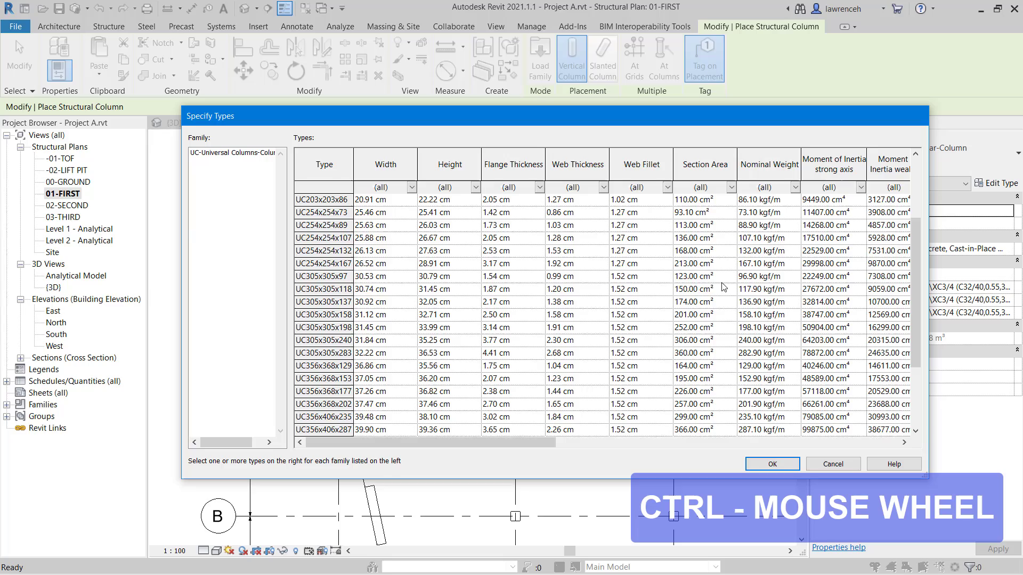
scroll(651, 288, "down", 2, "ctrl")
scroll(650, 287, "up", 2, "ctrl")
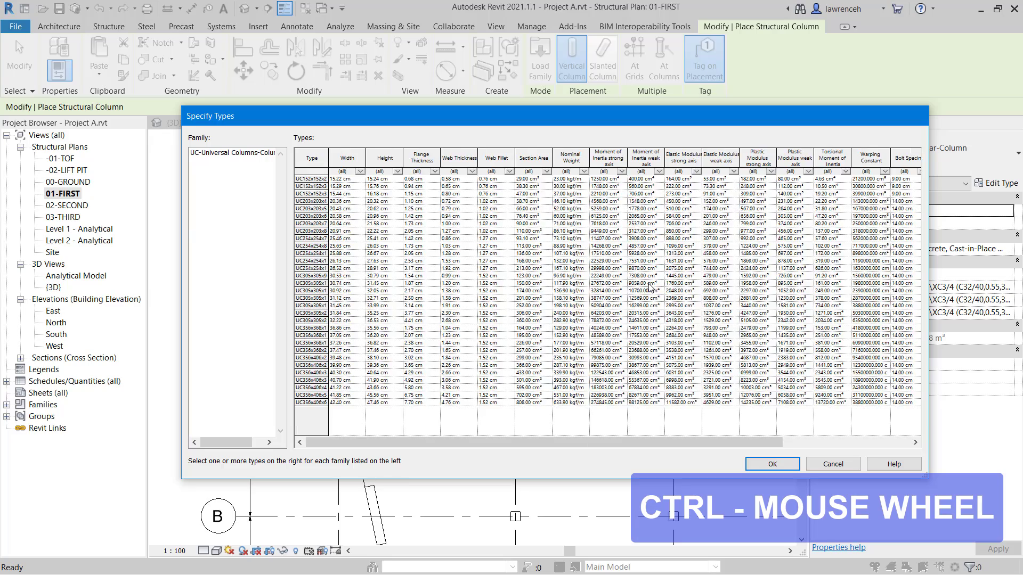
scroll(651, 288, "up", 2, "ctrl")
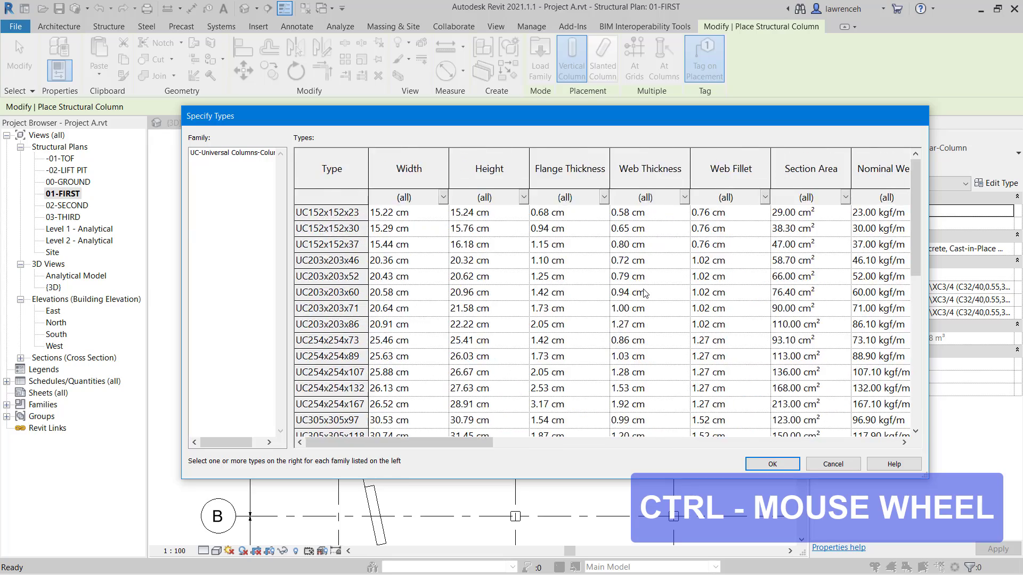
scroll(648, 291, "down", 1, "ctrl")
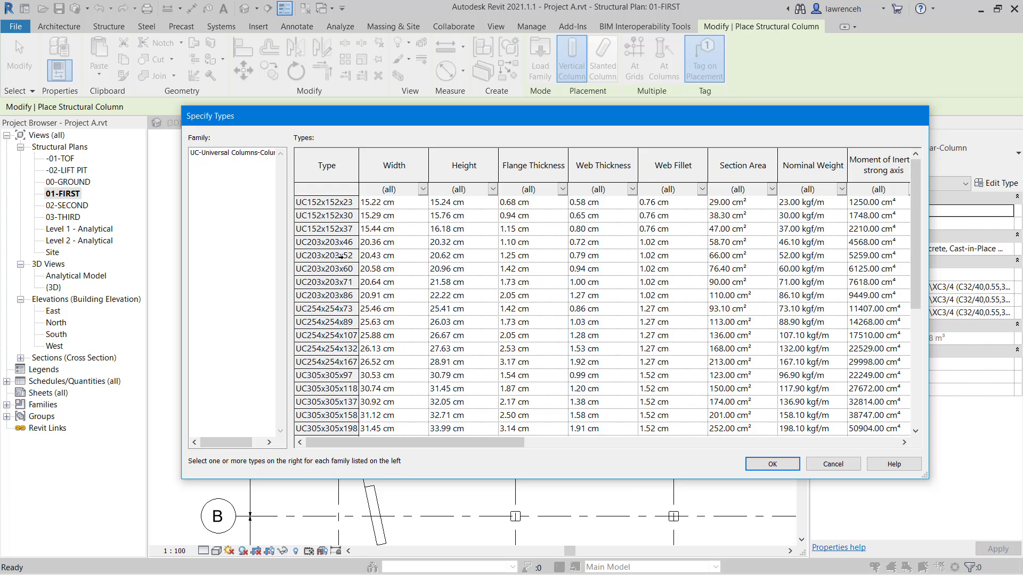
left_click(339, 256)
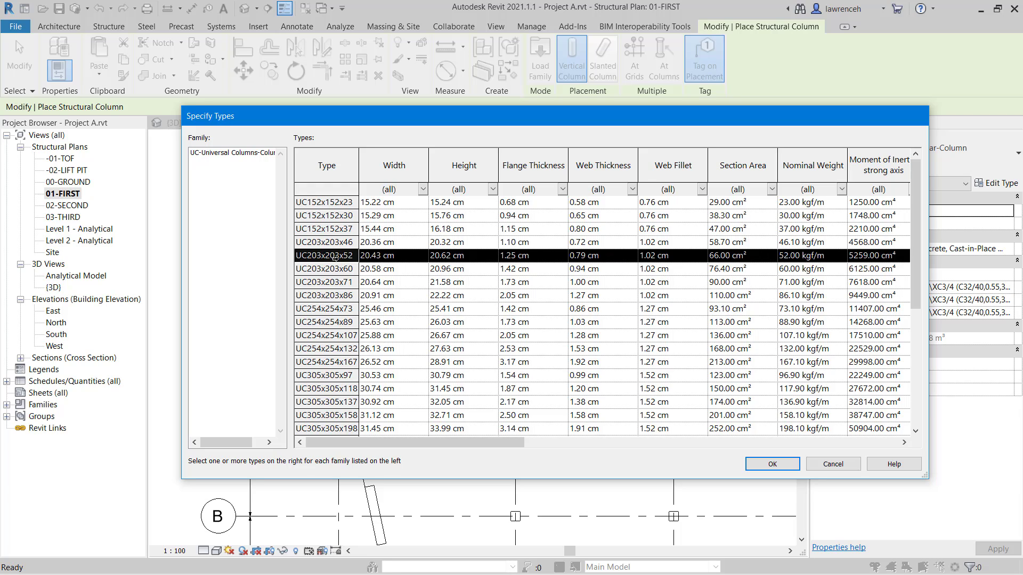
left_click(331, 322, "ctrl")
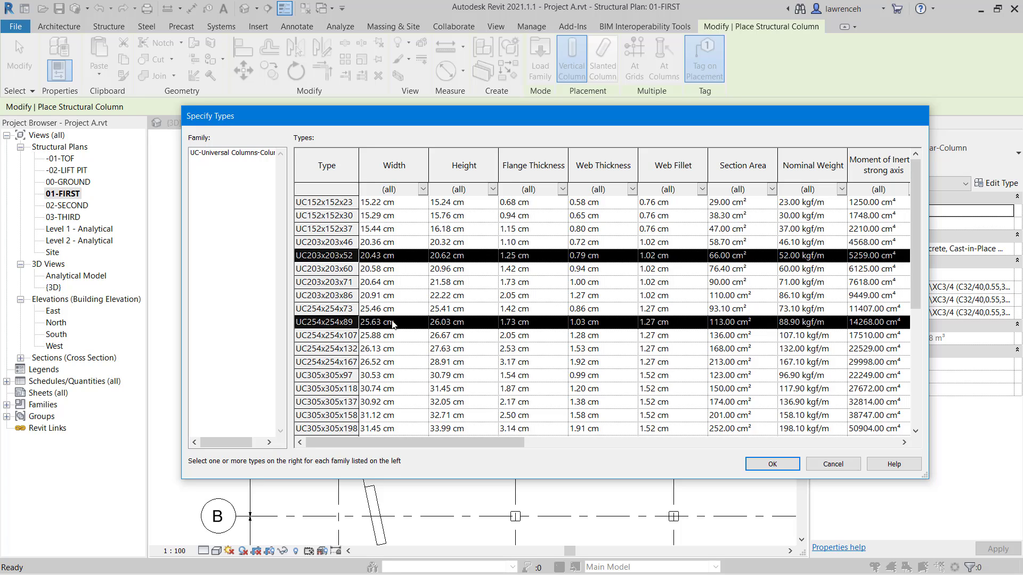
left_click(773, 465)
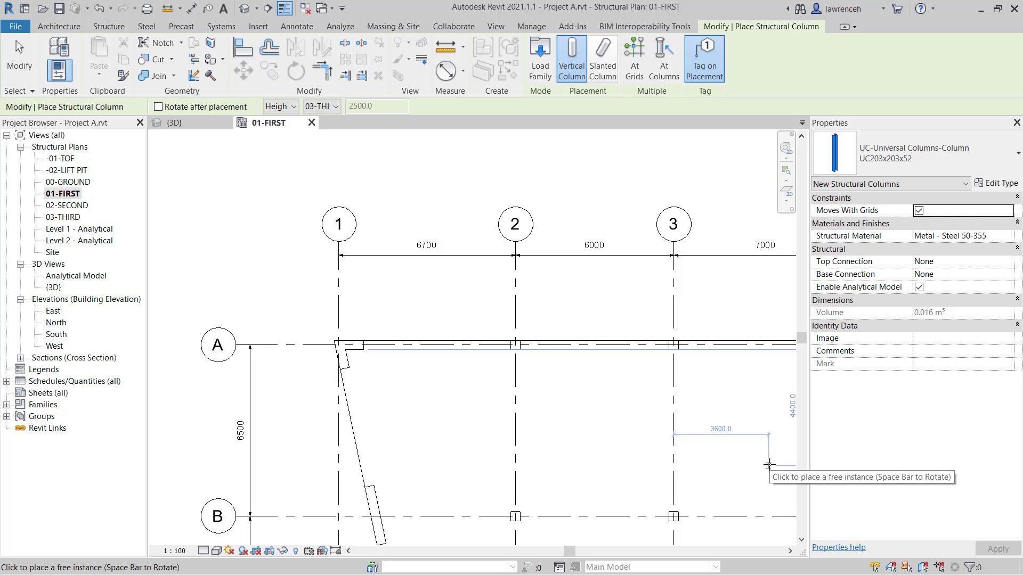
Switch the column type to UC254x254x89 with the top level kept at 03-THIRD
left_click(944, 156)
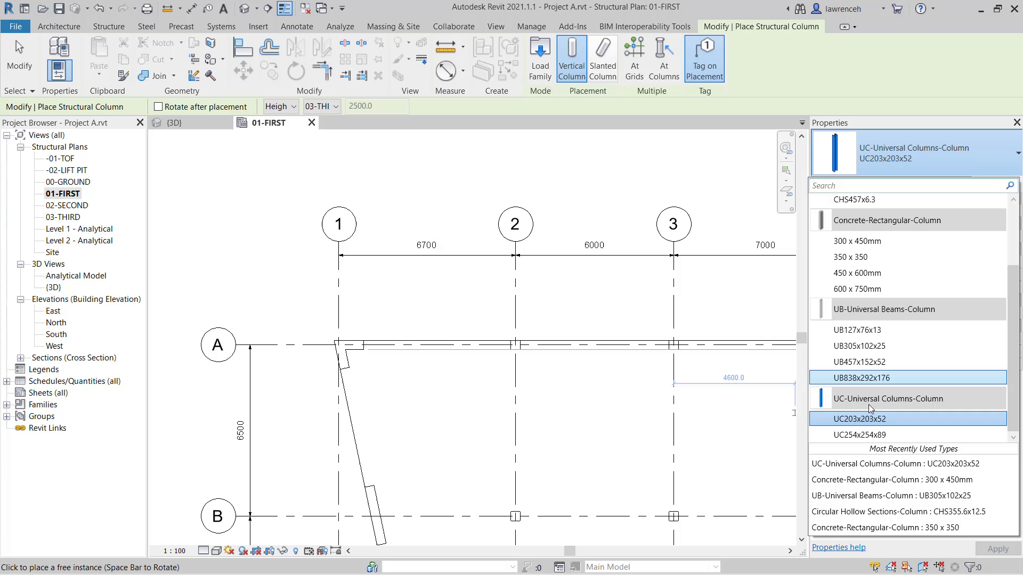
mouse_move(859, 438)
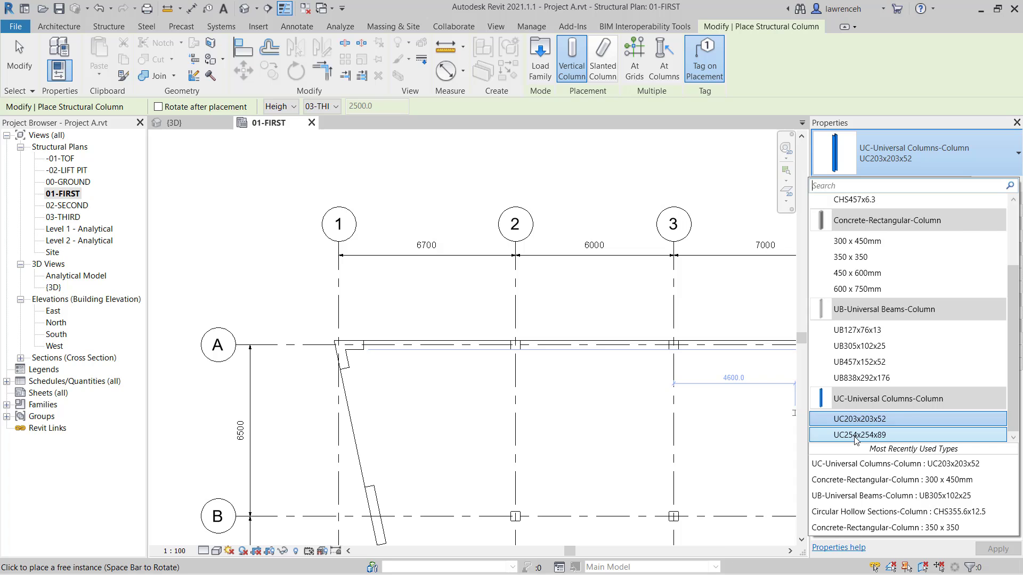
left_click(854, 436)
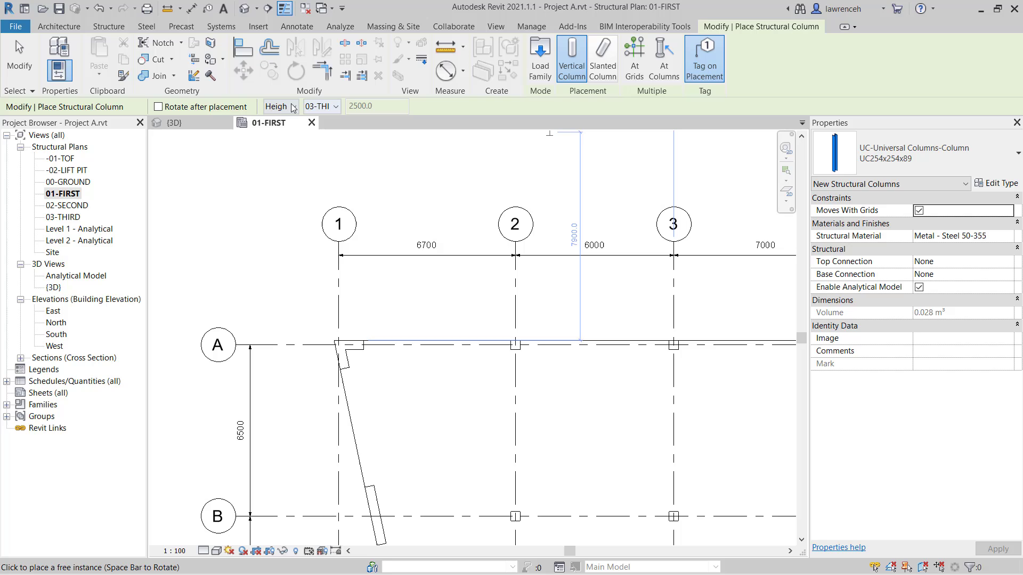
left_click(325, 107)
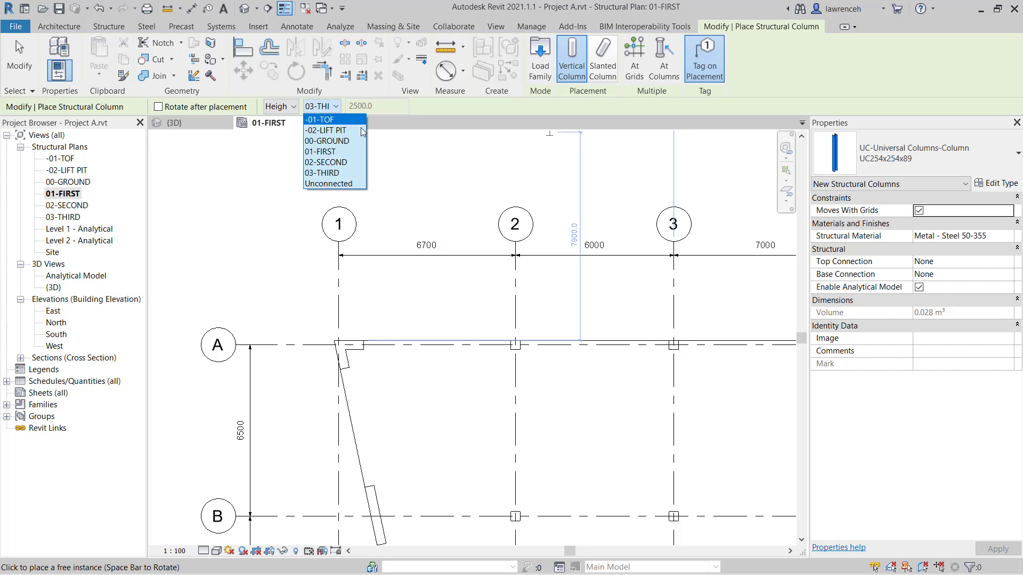
left_click(322, 174)
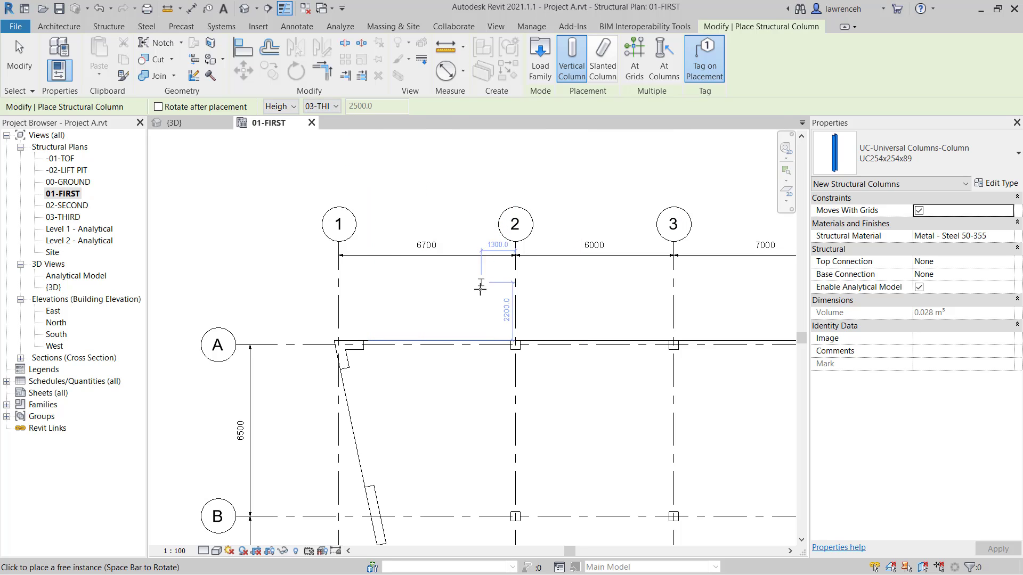
Rotate the column preview 90 degrees and place columns at intersections 2/A and 3/A
scroll(479, 322, "up", 3)
scroll(480, 331, "up", 2)
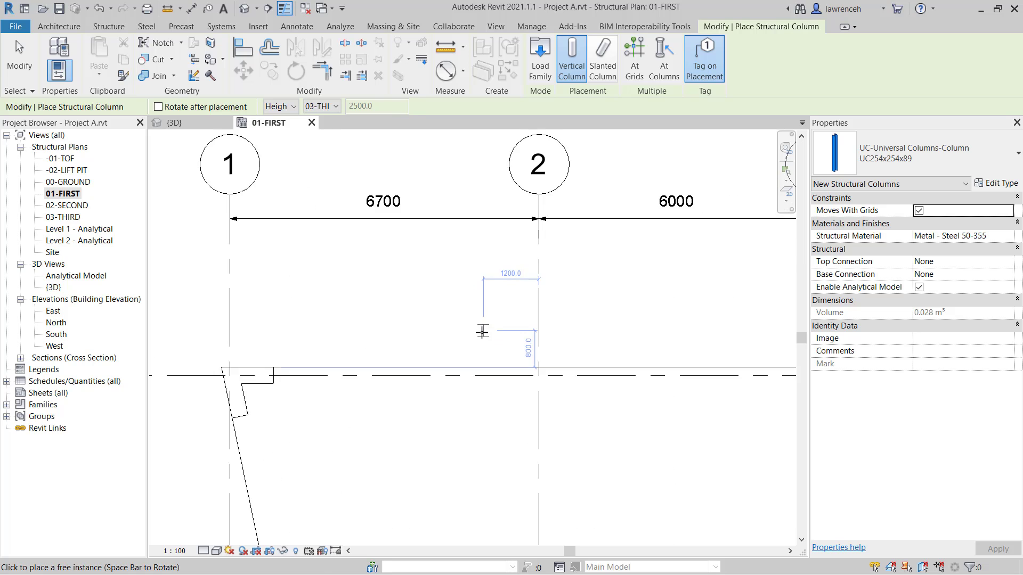
middle_click_drag(479, 331, 643, 308)
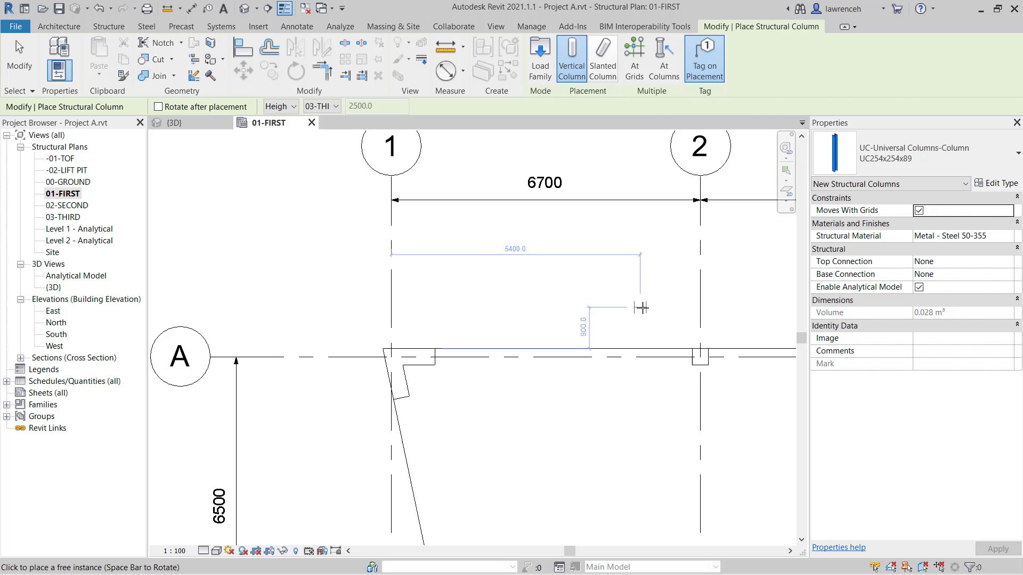
key("space")
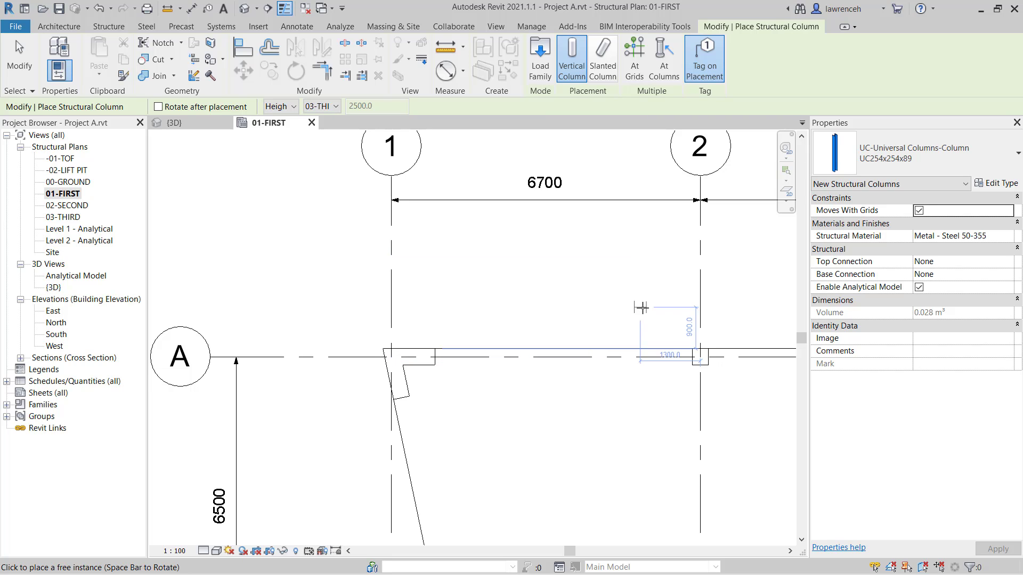
scroll(583, 312, "down", 1)
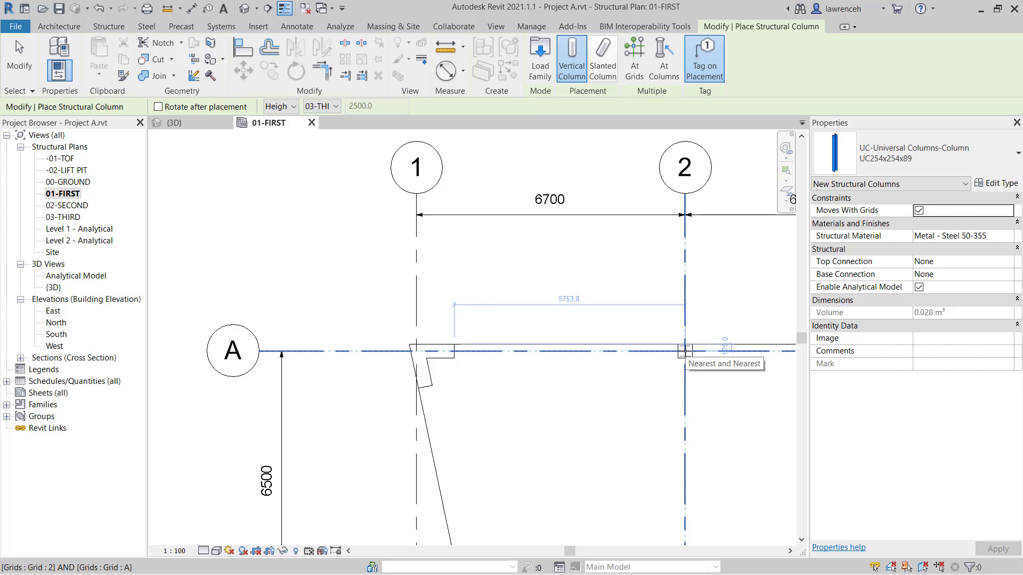
left_click(684, 351)
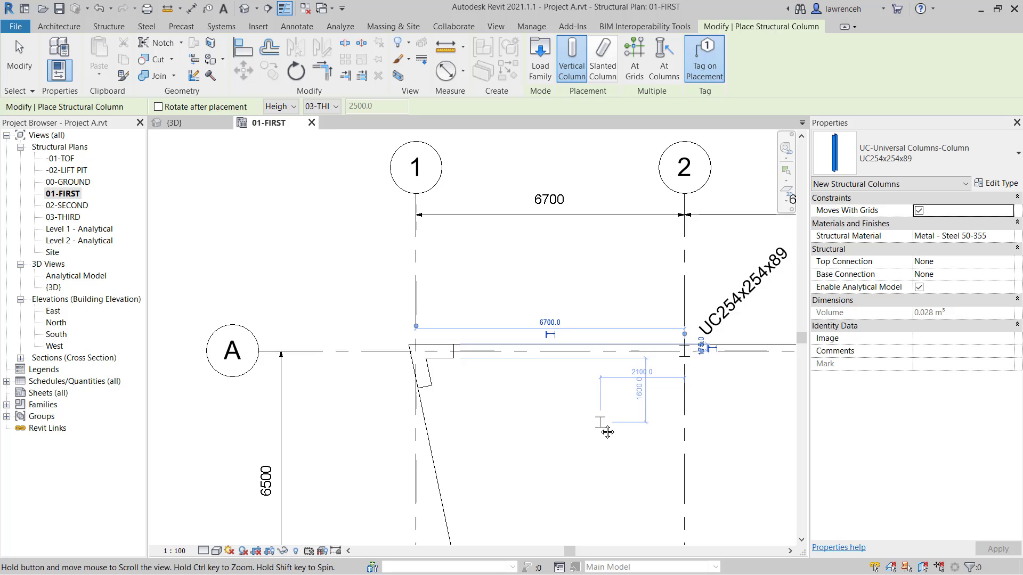
middle_click_drag(607, 432, 396, 440)
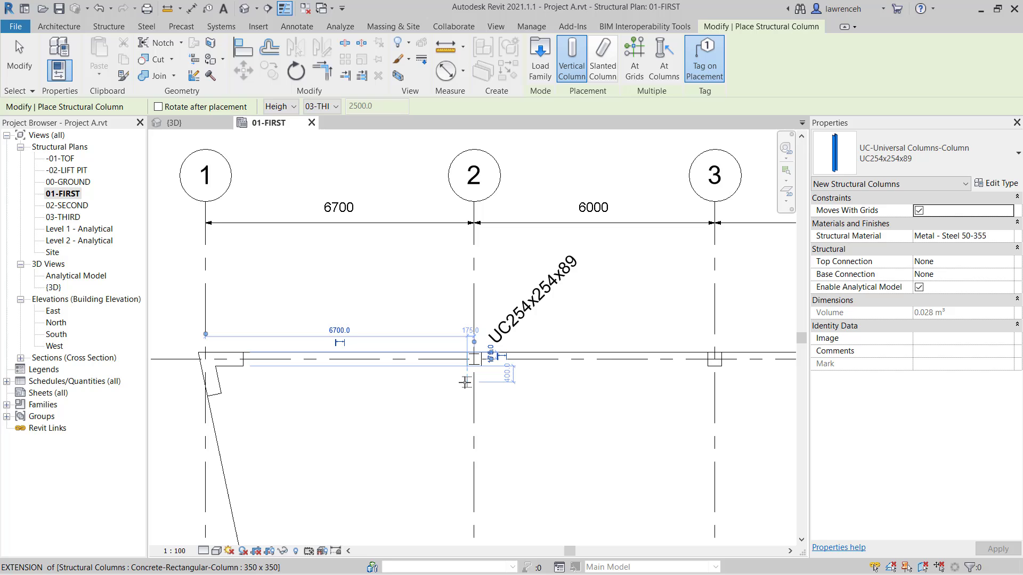
scroll(464, 382, "down", 1)
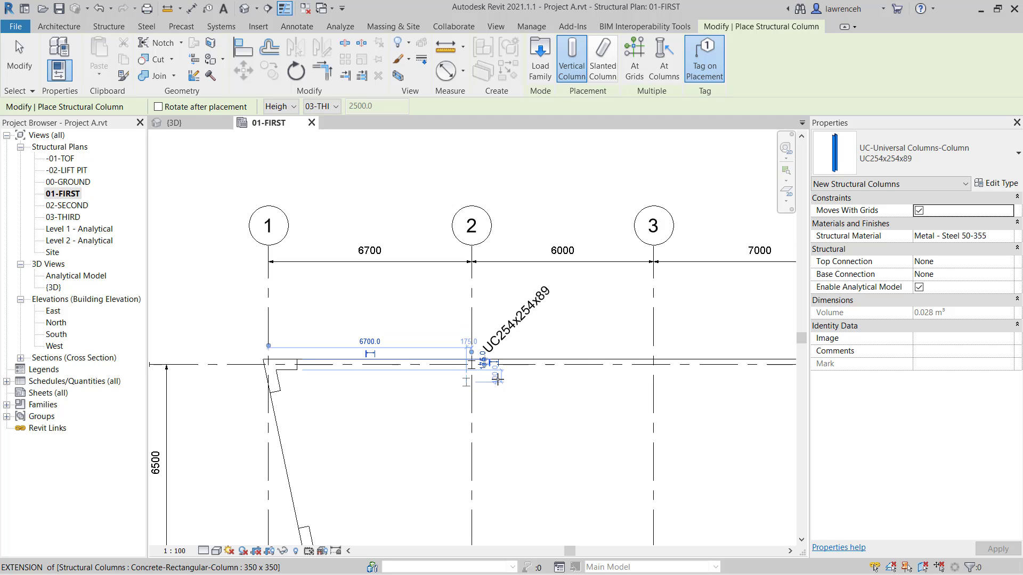
left_click(655, 365)
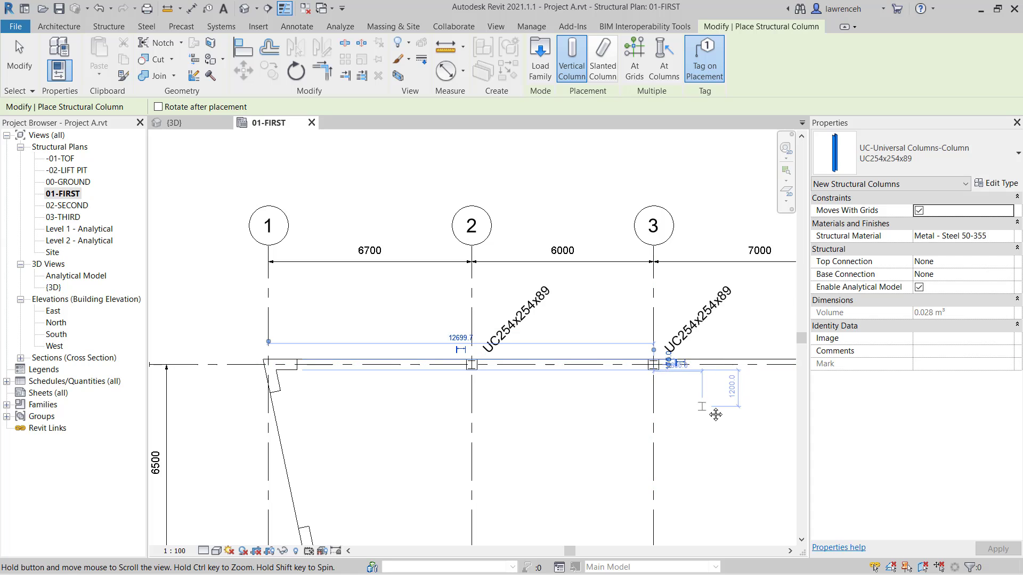
Place columns at the 4/A, 5/A and 6/A grid intersections
middle_click_drag(714, 410, 610, 383)
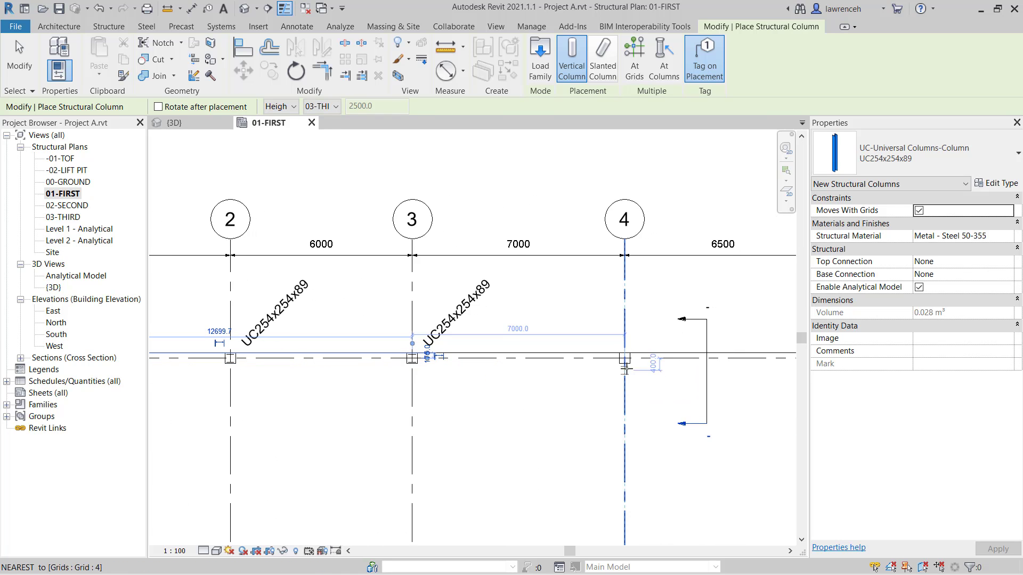
left_click(626, 362)
middle_click_drag(721, 410, 467, 405)
left_click(569, 367)
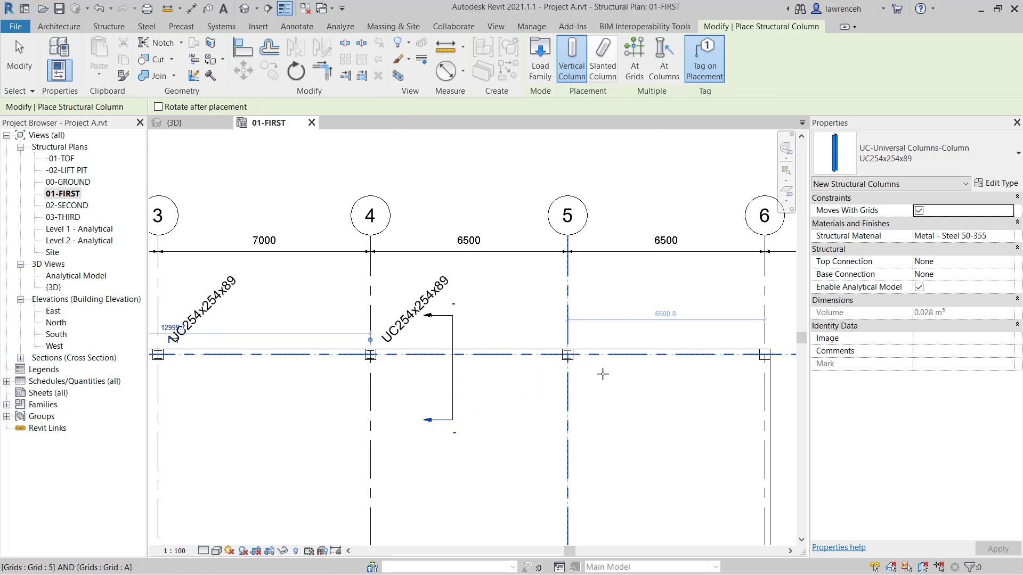
scroll(611, 365, "up", 1)
scroll(613, 351, "up", 1)
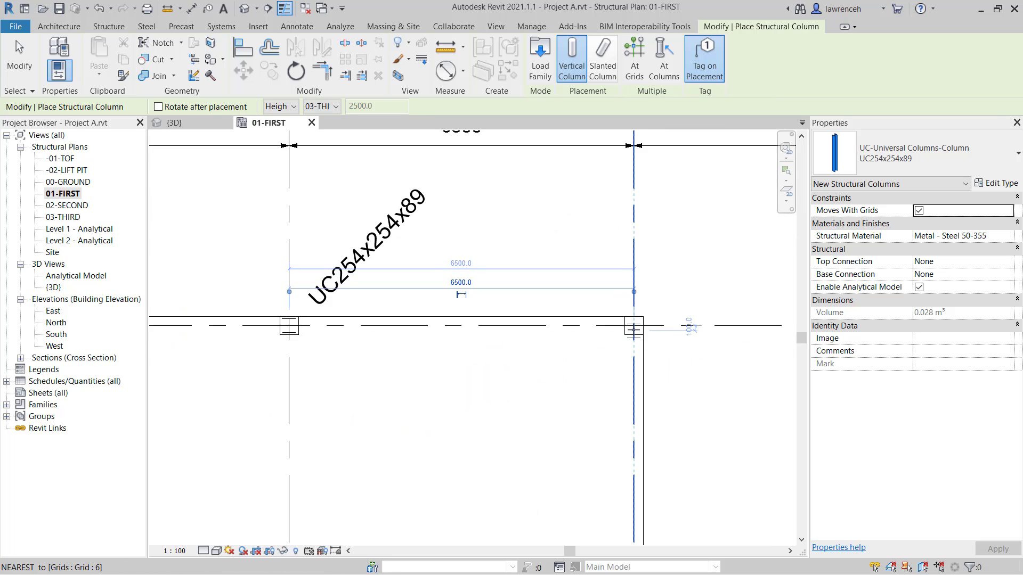
left_click(633, 325)
Place columns at 2/B, 3/B, 5/B and the intersection left of the core
scroll(672, 268, "down", 3)
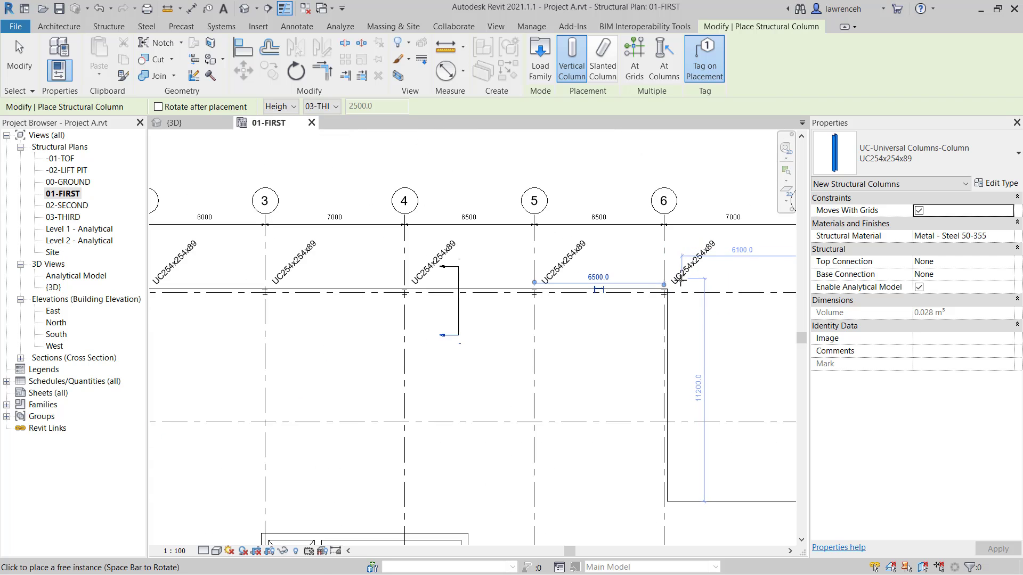
middle_click_drag(576, 367, 725, 359)
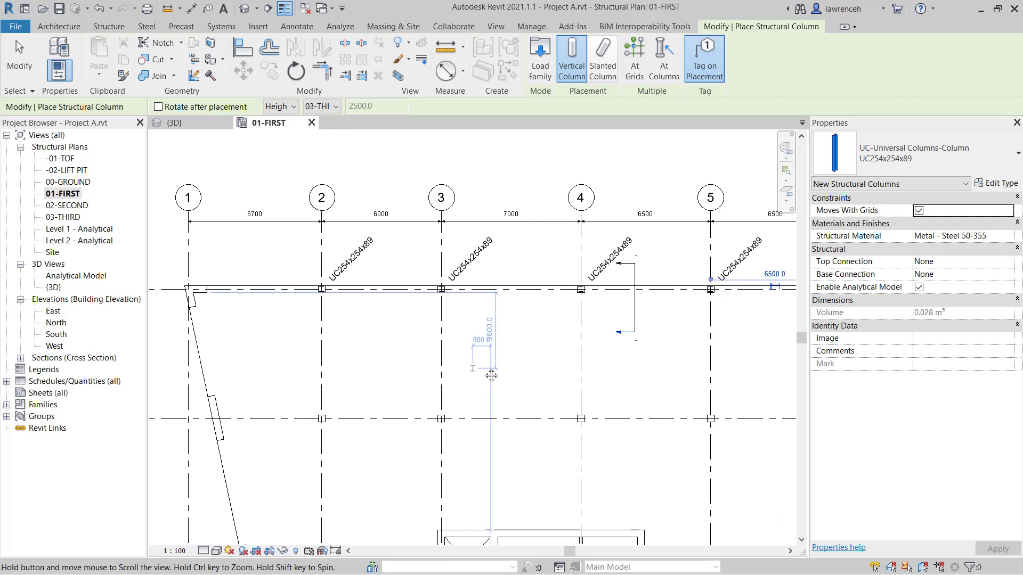
middle_click_drag(487, 366, 597, 365)
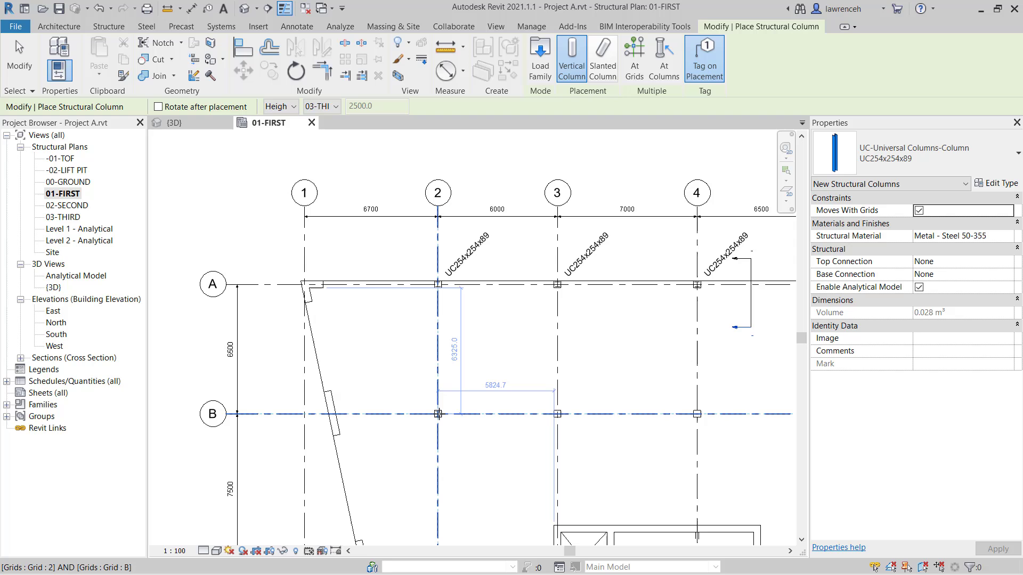
left_click(438, 414)
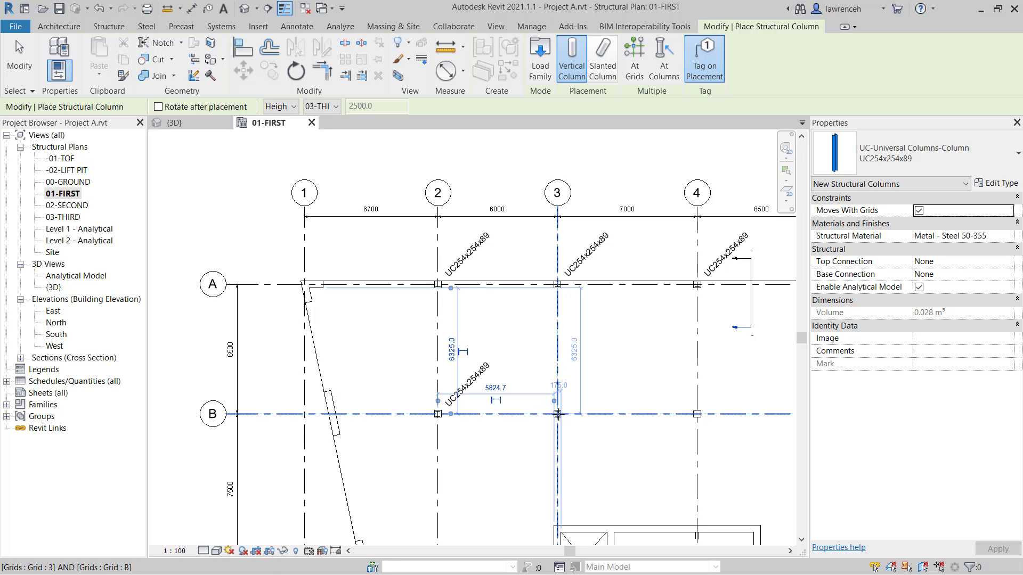
left_click(557, 414)
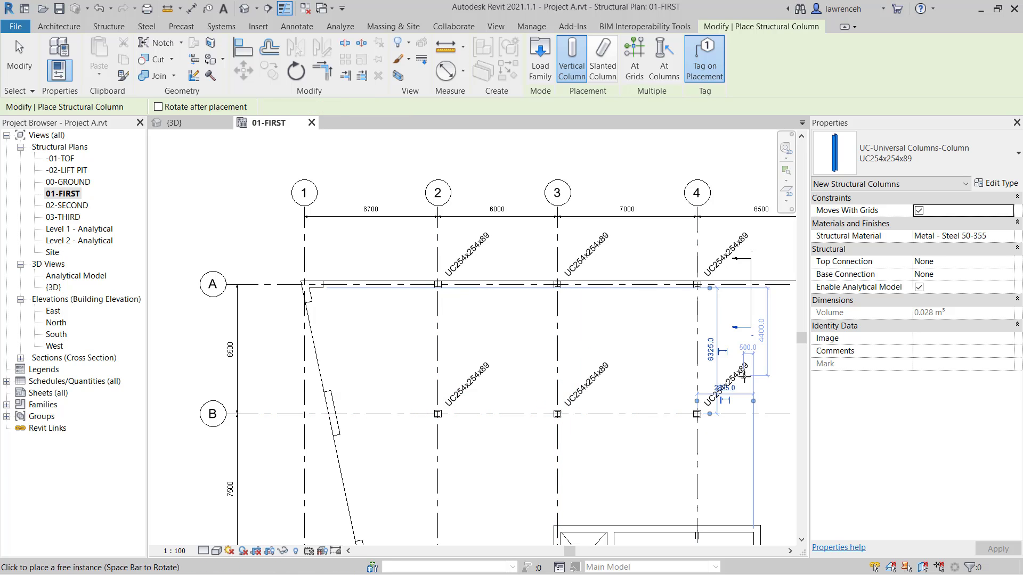
middle_click_drag(721, 383, 519, 376)
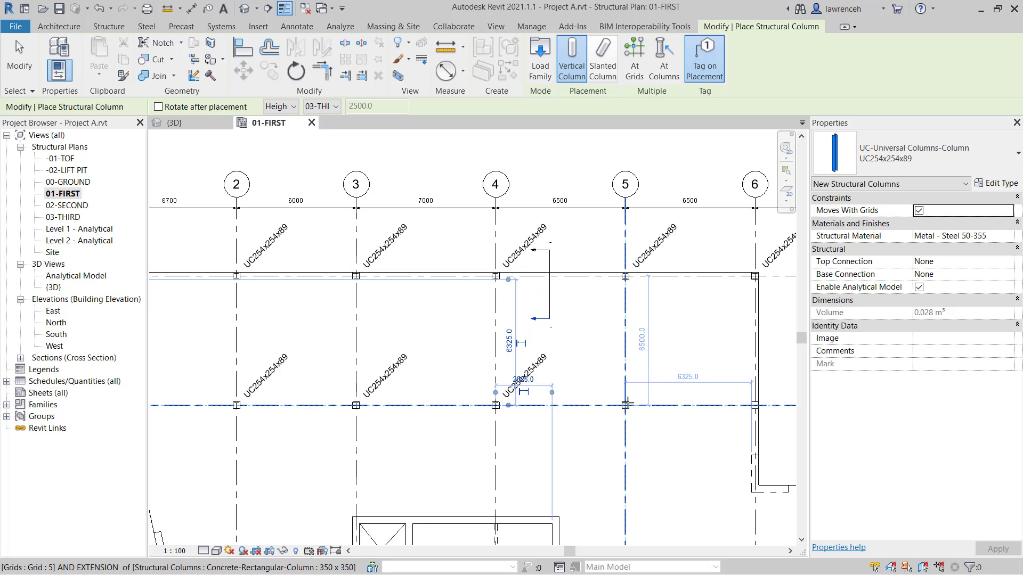
left_click(626, 405)
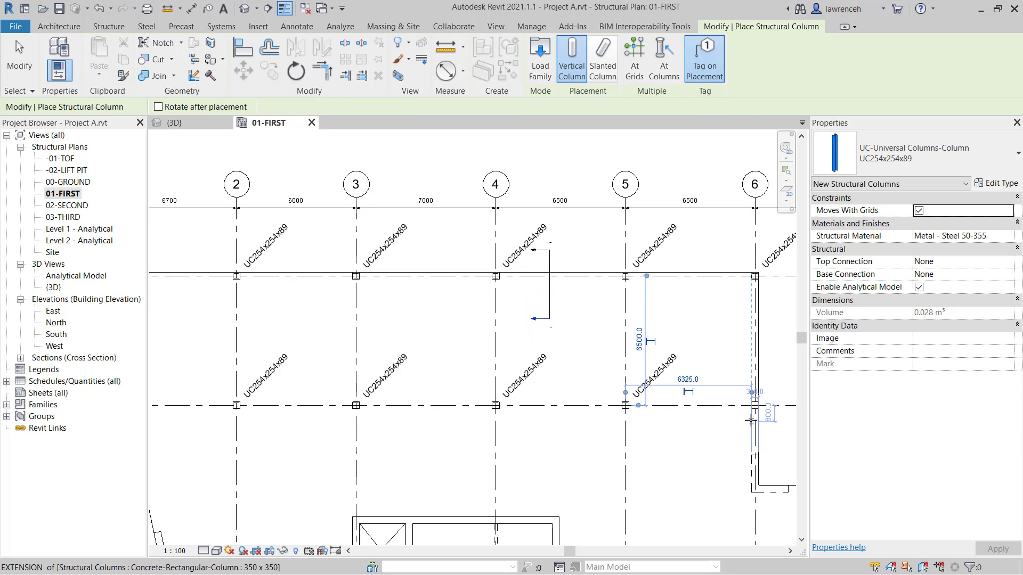
middle_click_drag(618, 477, 703, 238)
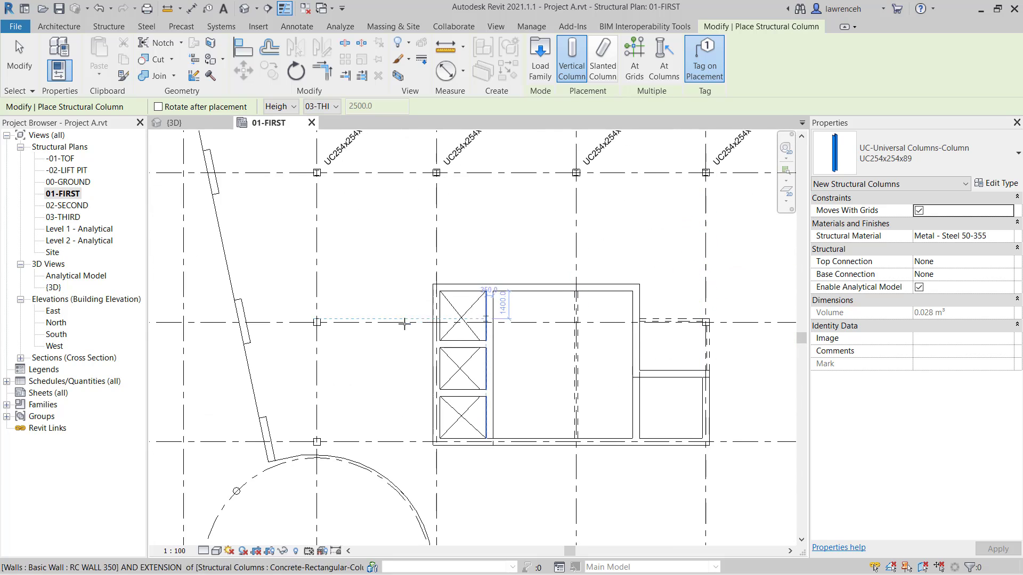
left_click(317, 323)
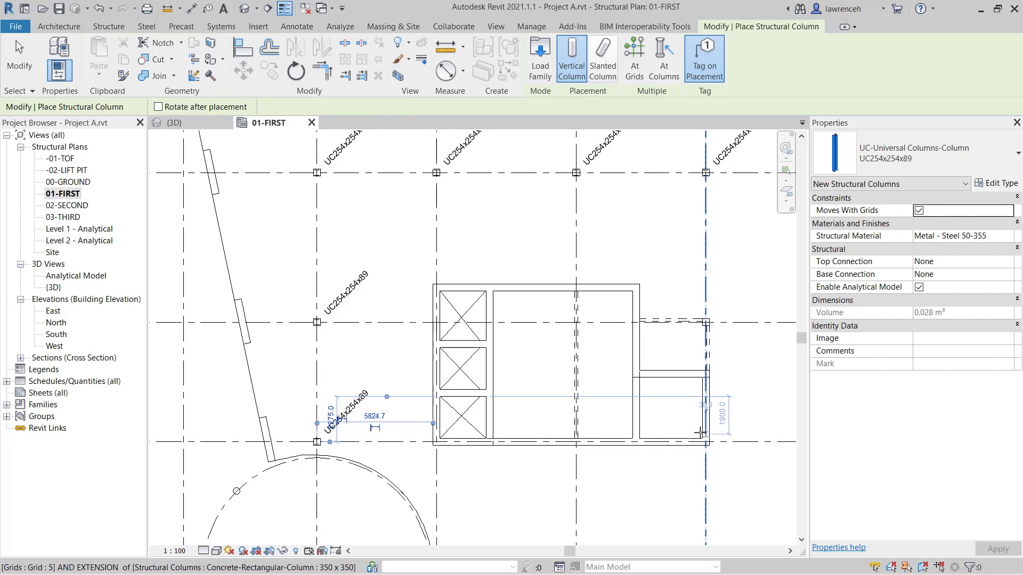
middle_click_drag(682, 432, 525, 366)
scroll(511, 379, "down", 2)
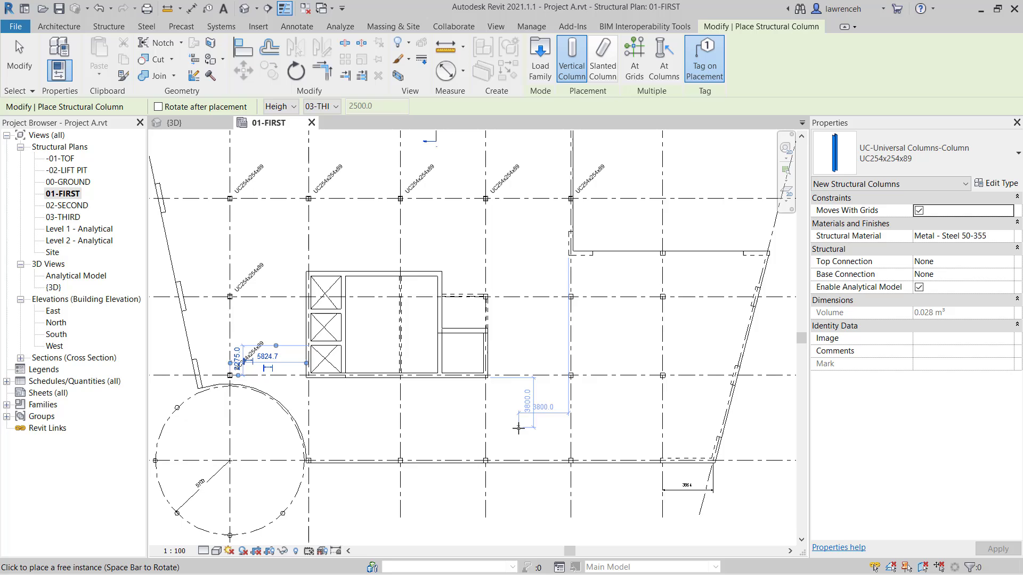
Place columns At Grids where grid 6 crosses grids C, D and E
left_click(641, 60)
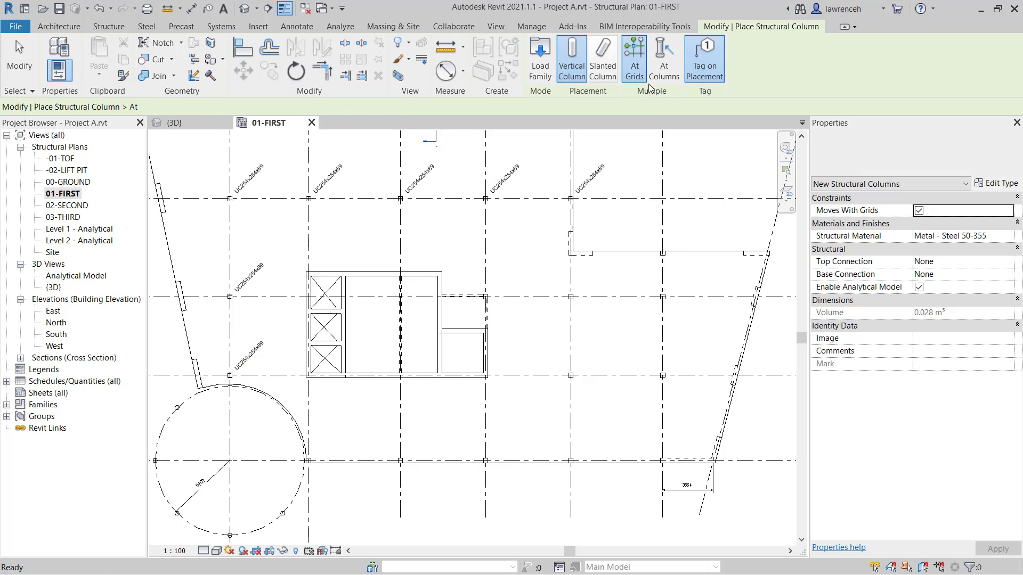
left_click(571, 342)
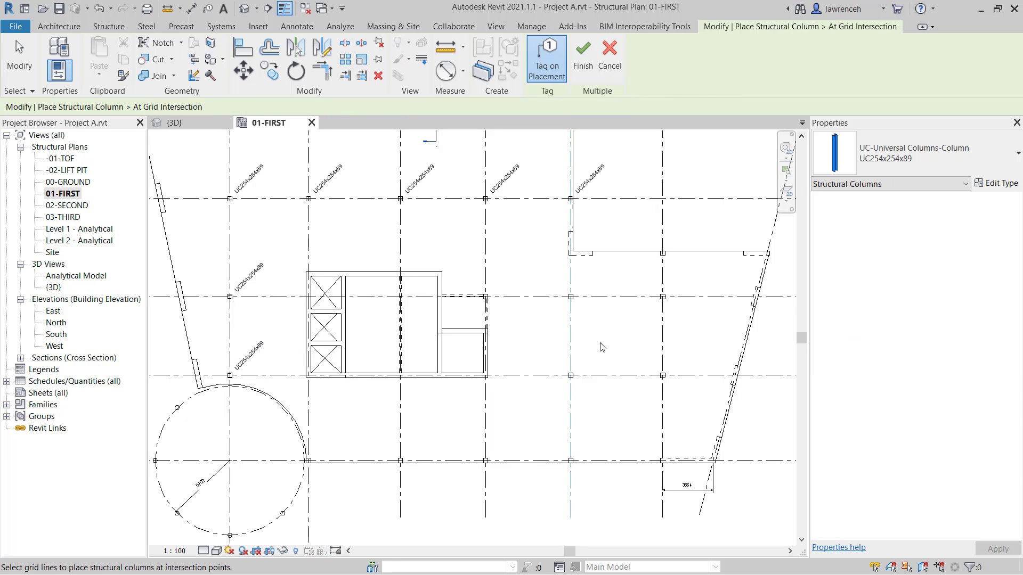
left_click(621, 297, "ctrl")
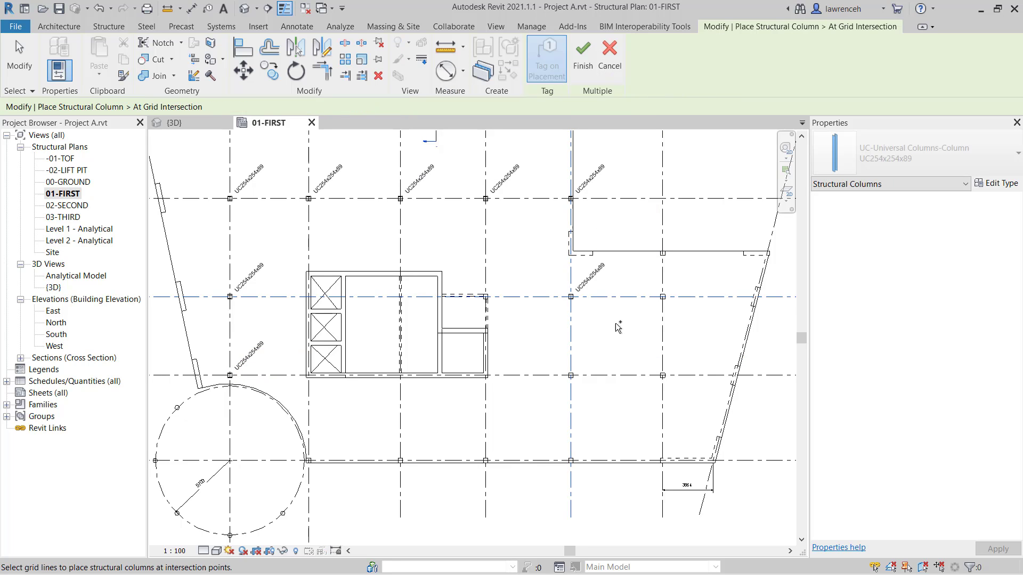
left_click(609, 376, "ctrl")
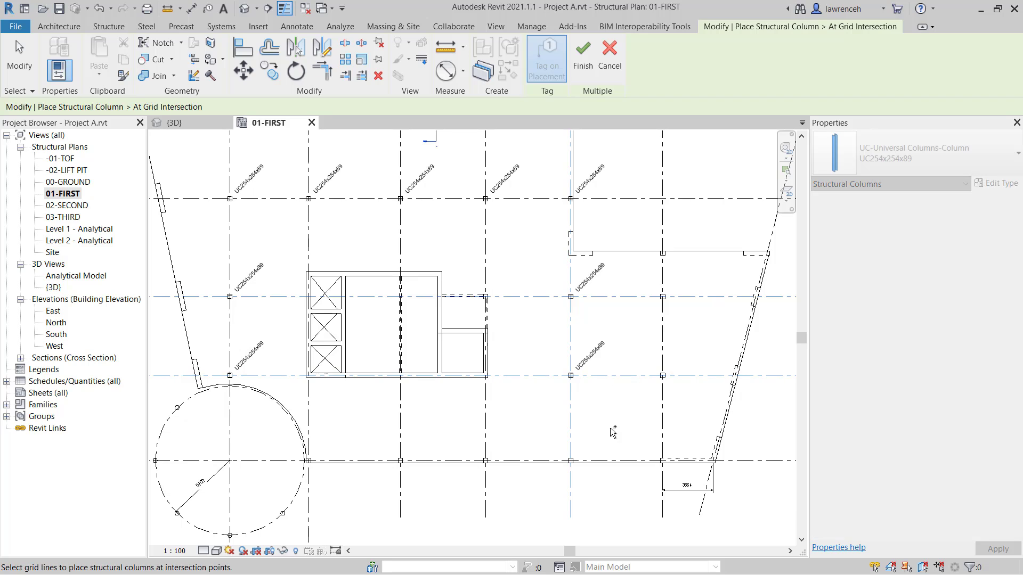
left_click(603, 460, "ctrl")
left_click(589, 75)
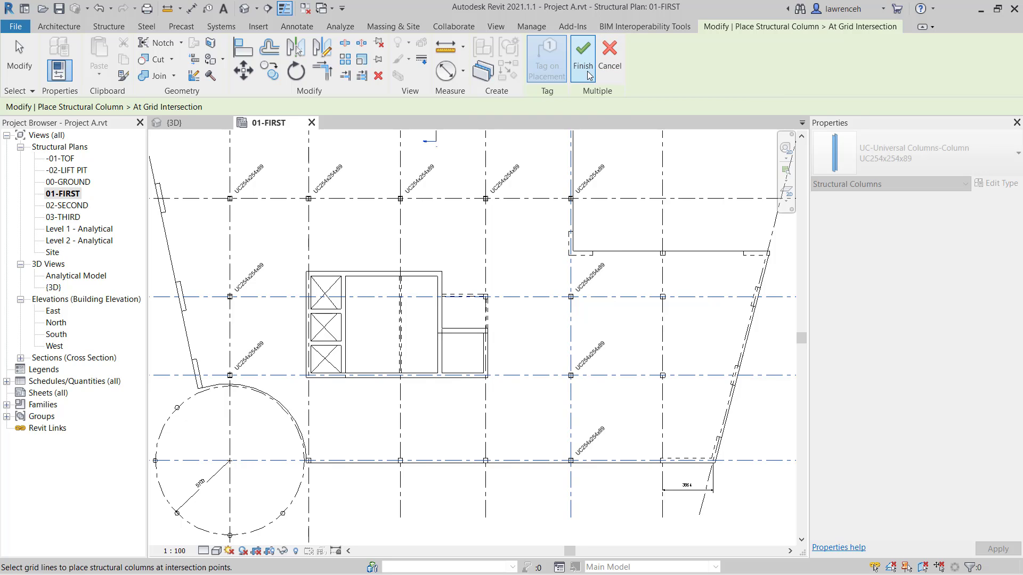
Place columns at grid 5/E, the next grid E intersection, and 3/E
scroll(485, 460, "up", 5)
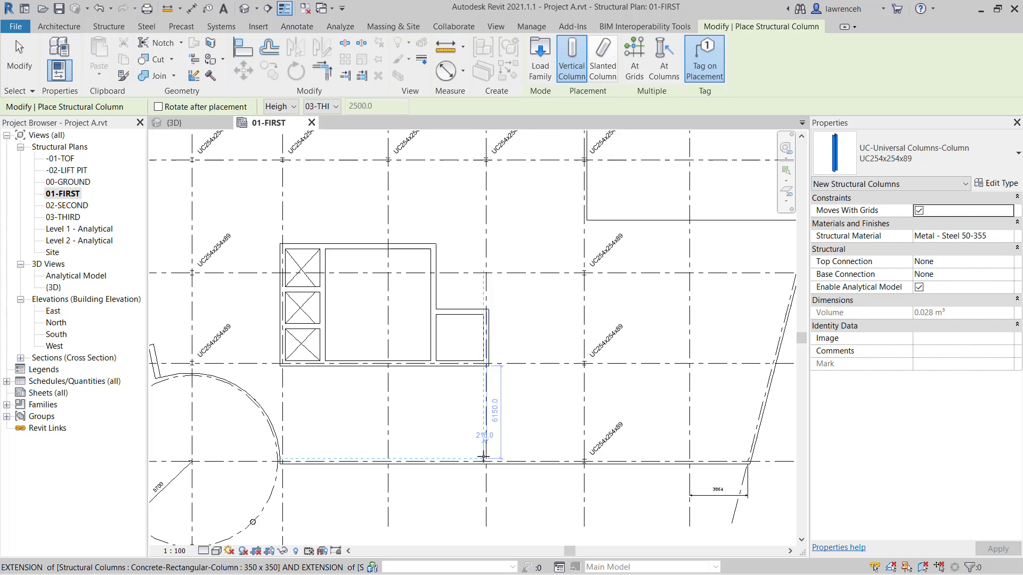
left_click(486, 461)
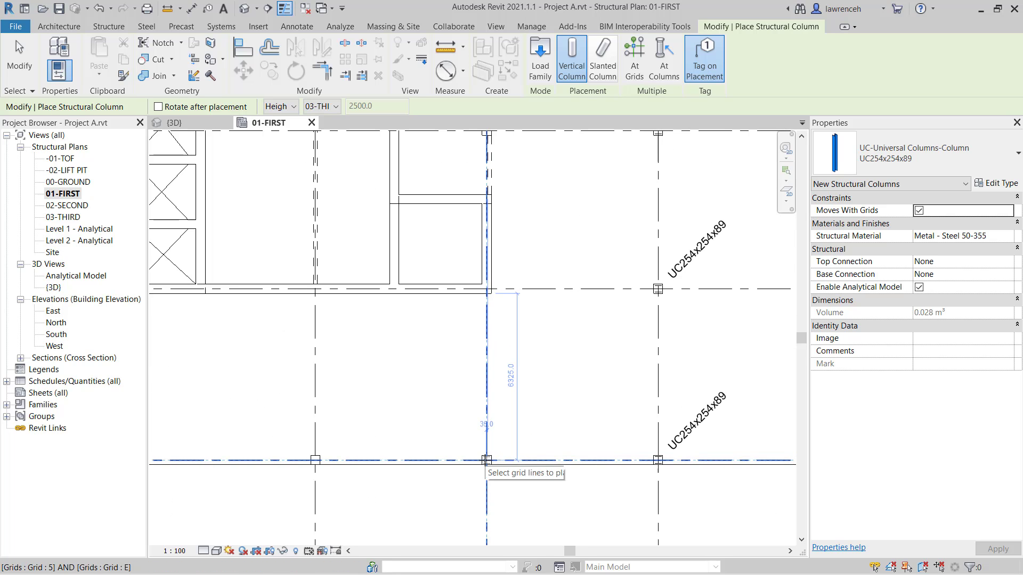
middle_click_drag(310, 450, 430, 449)
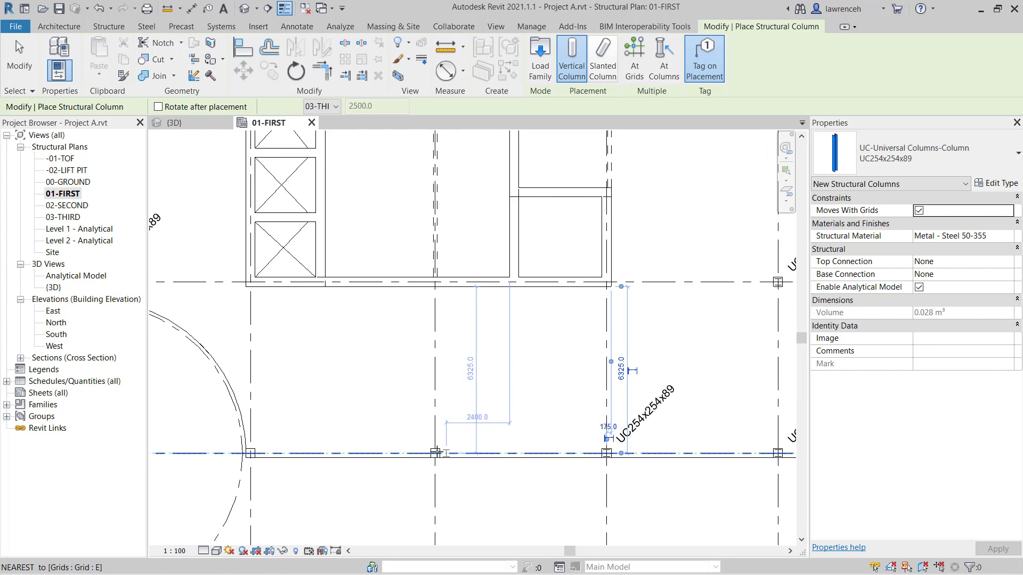
left_click(435, 453)
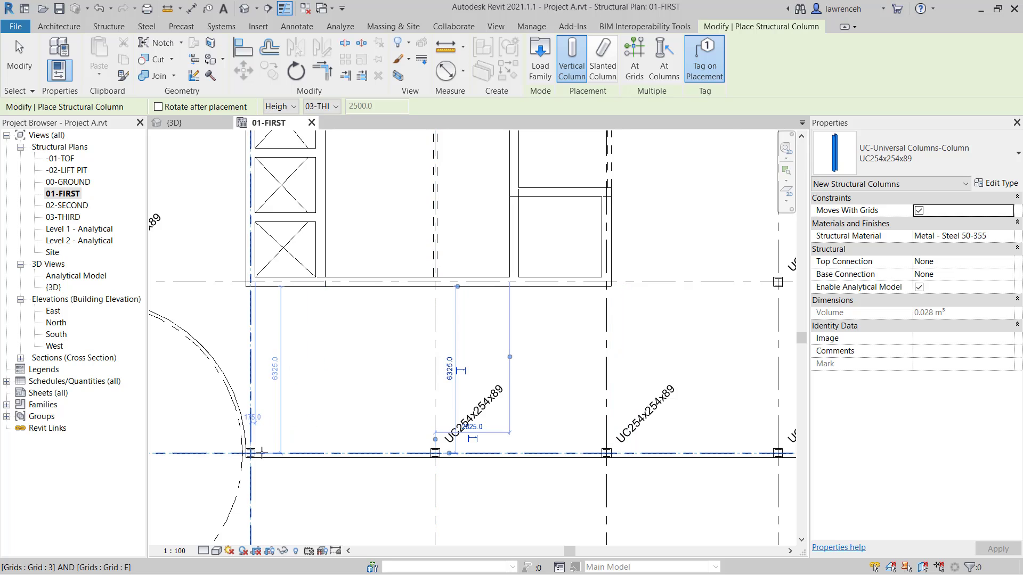
left_click(262, 453)
scroll(426, 400, "down", 3)
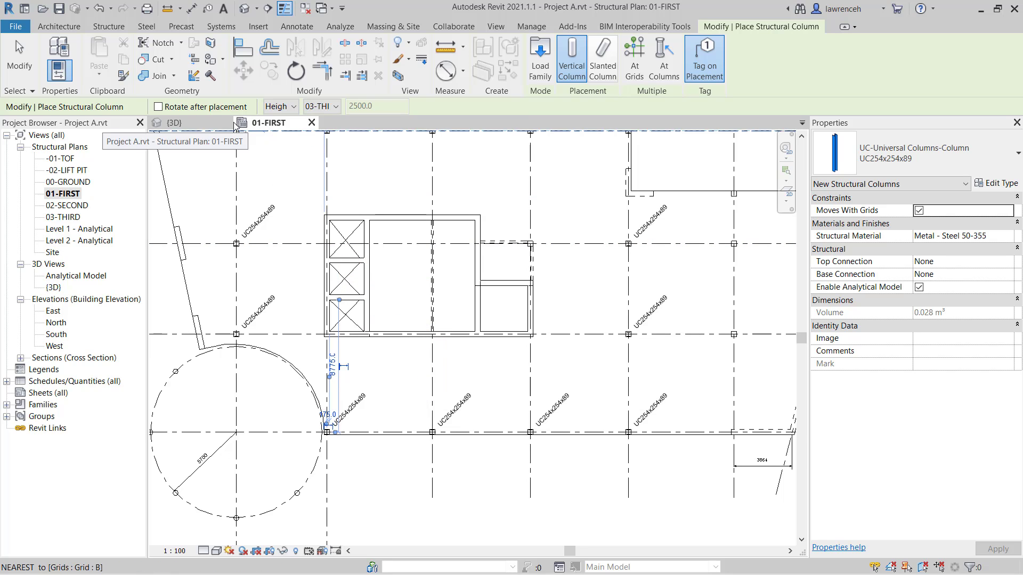
Switch to the {3D} view, orbit to check the columns, and end column placement
left_click(206, 123)
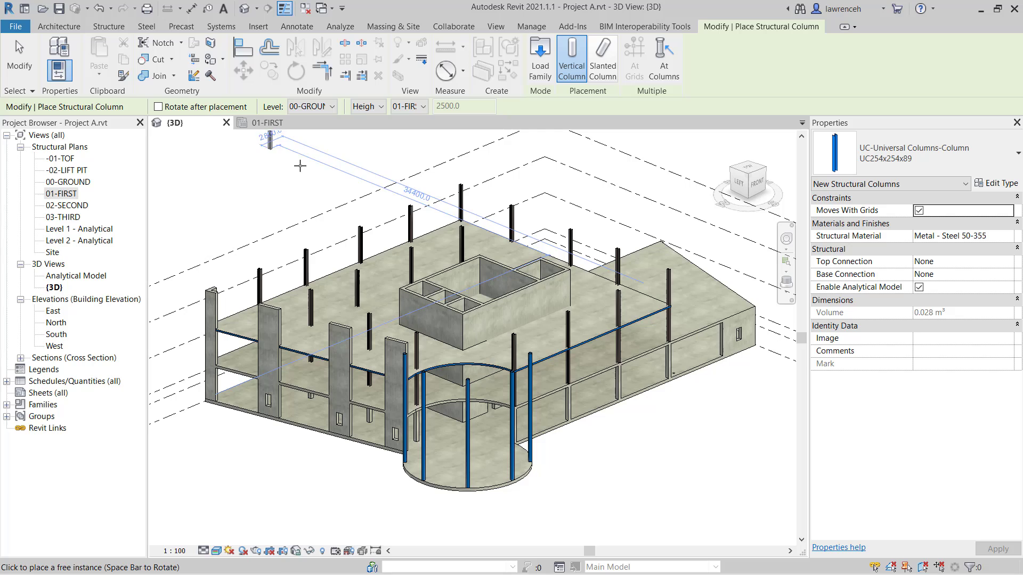
middle_click_drag(570, 409, 626, 419, "shift")
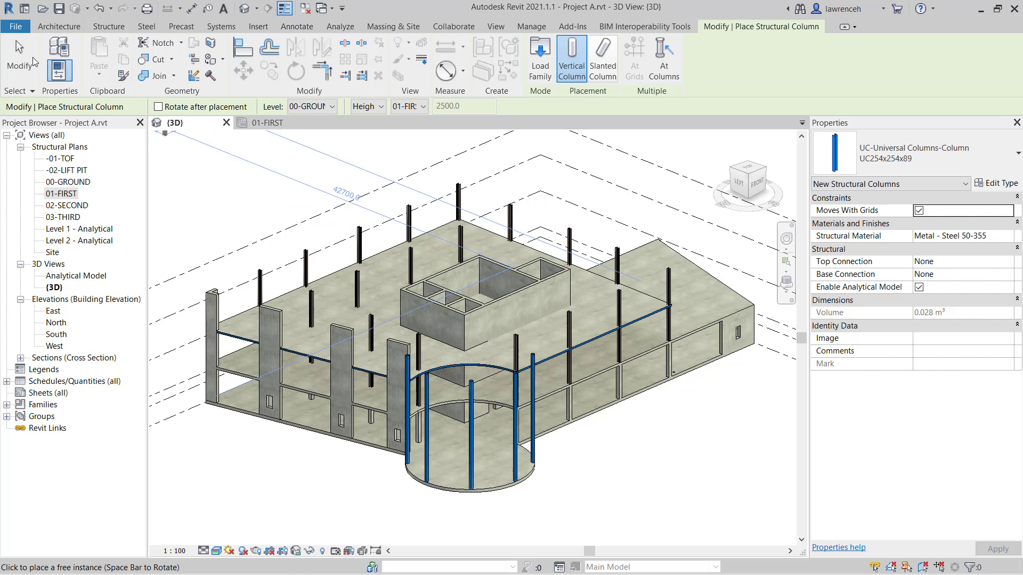
left_click(20, 58)
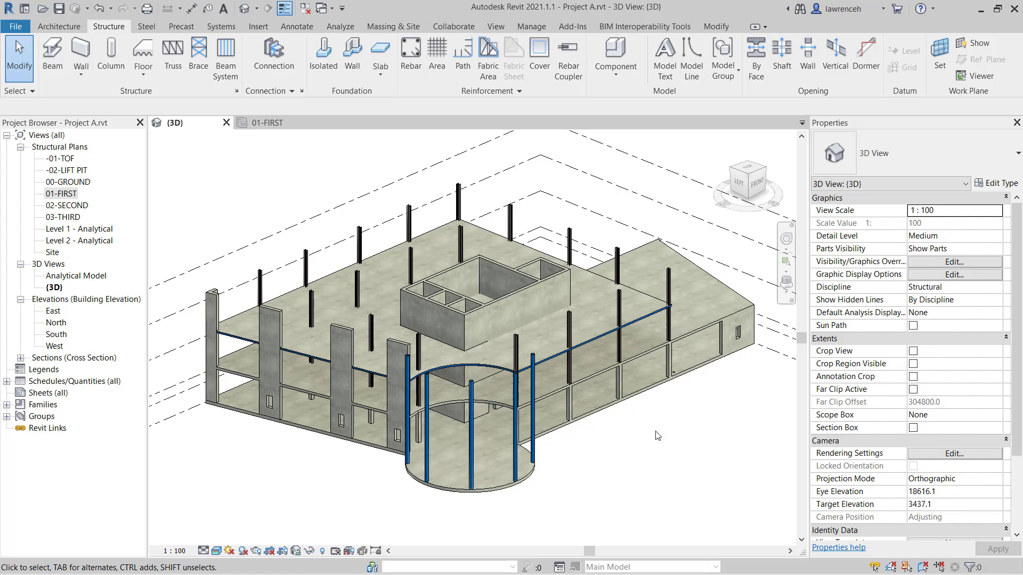
Select all visible UC254x254x89 columns and associate their structural material with the Steel global parameter
left_click(571, 373)
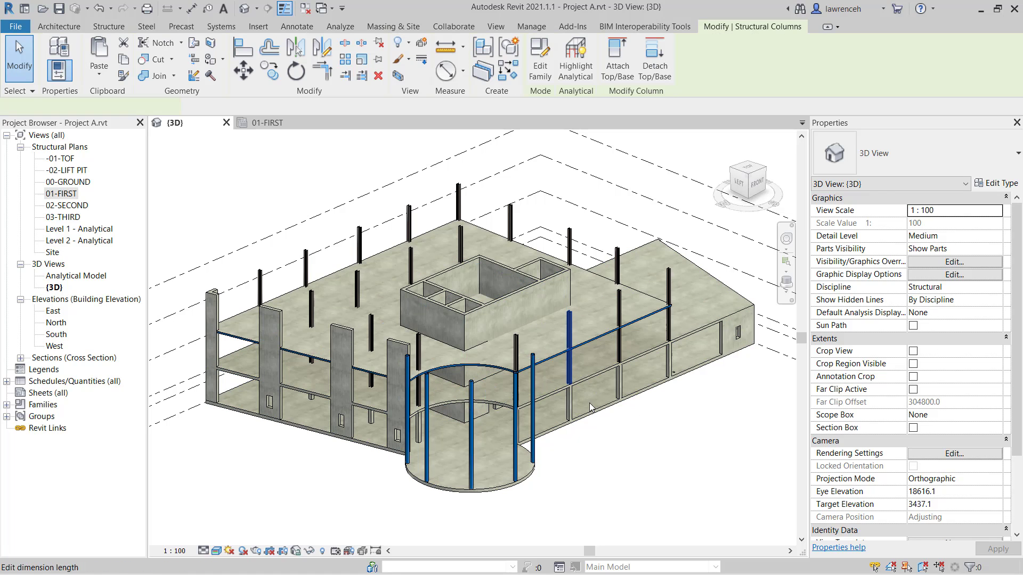
right_click(603, 462)
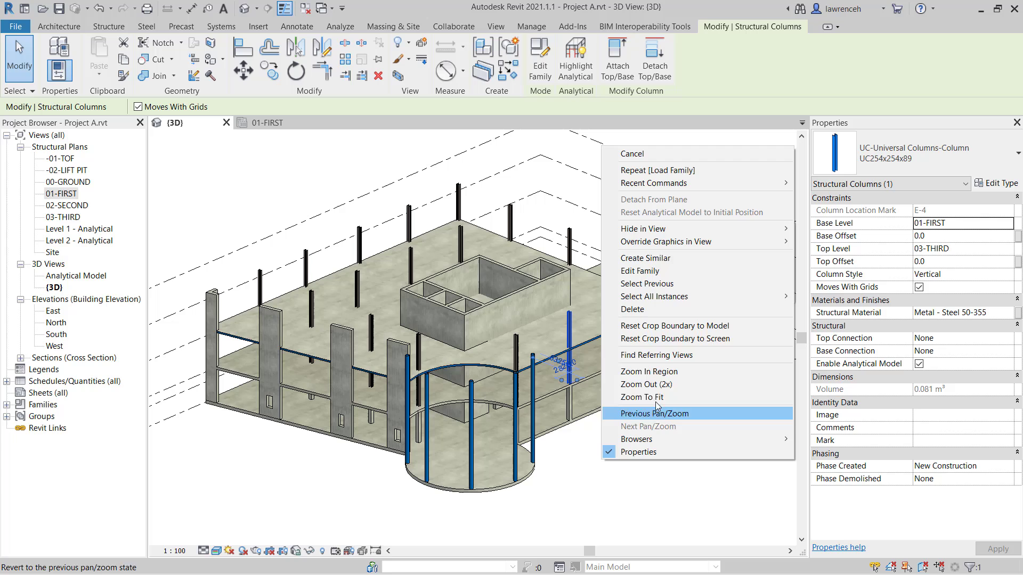
mouse_move(783, 296)
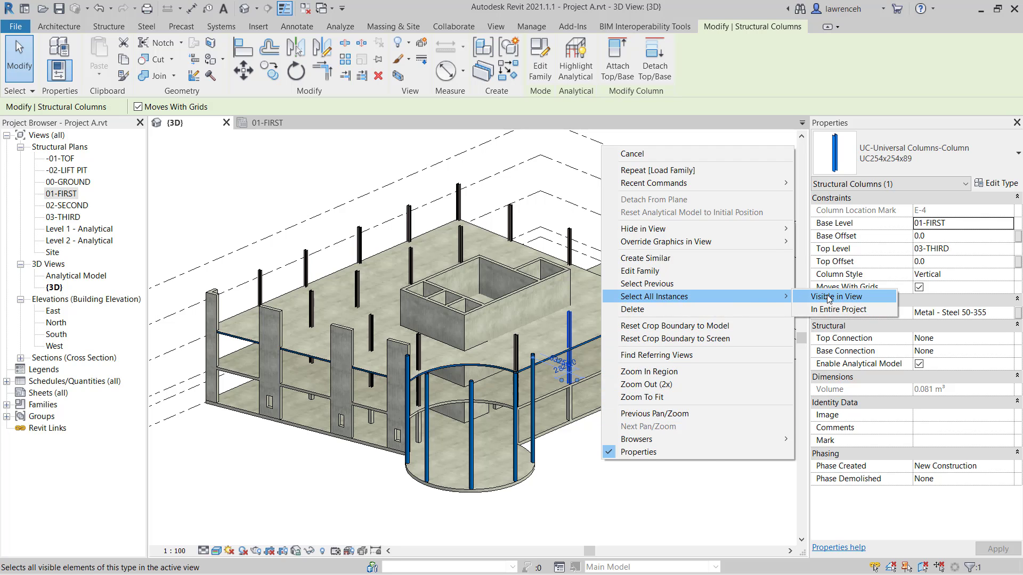
left_click(829, 297)
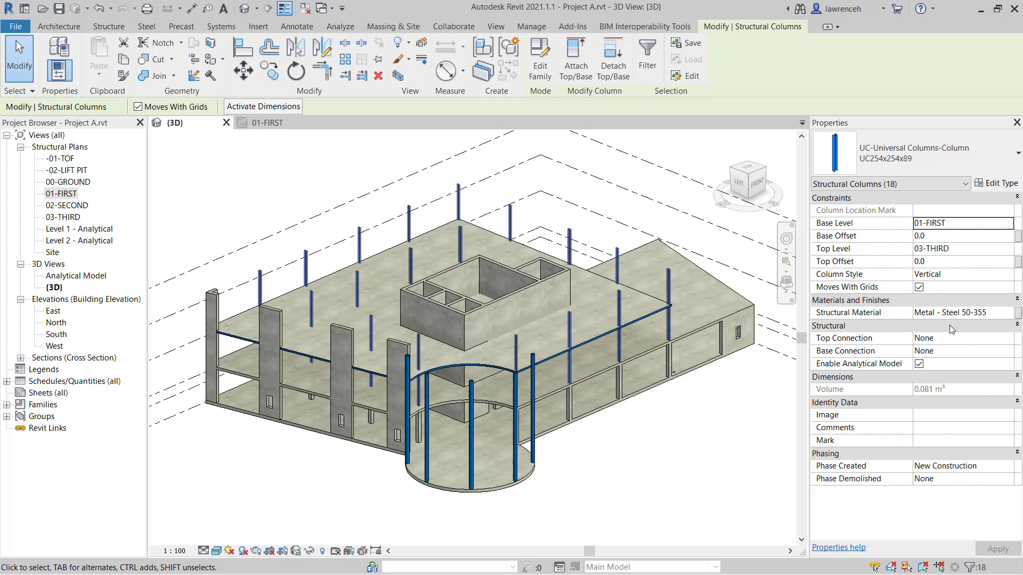
left_click(1019, 313)
left_click(558, 271)
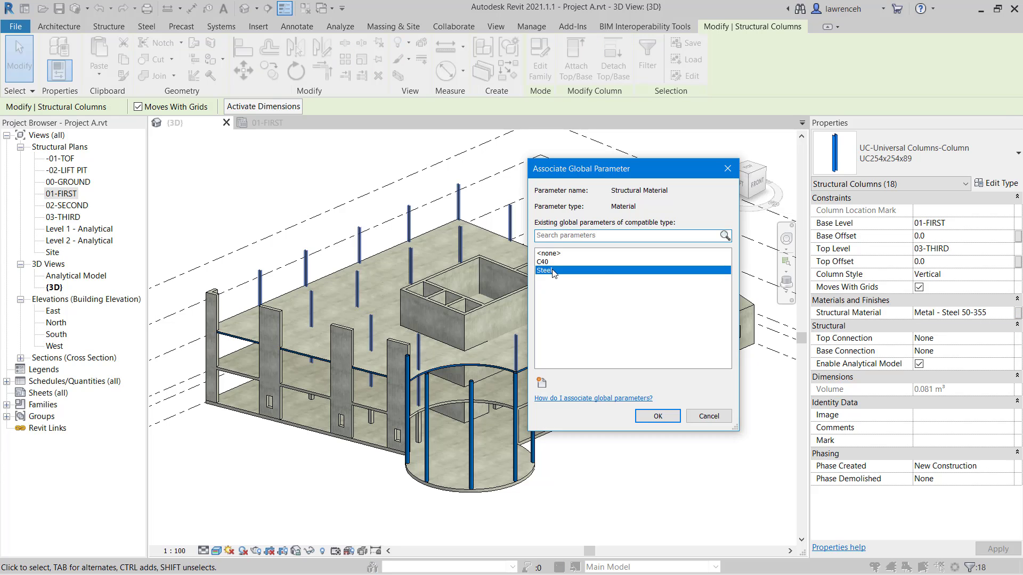
left_click(657, 416)
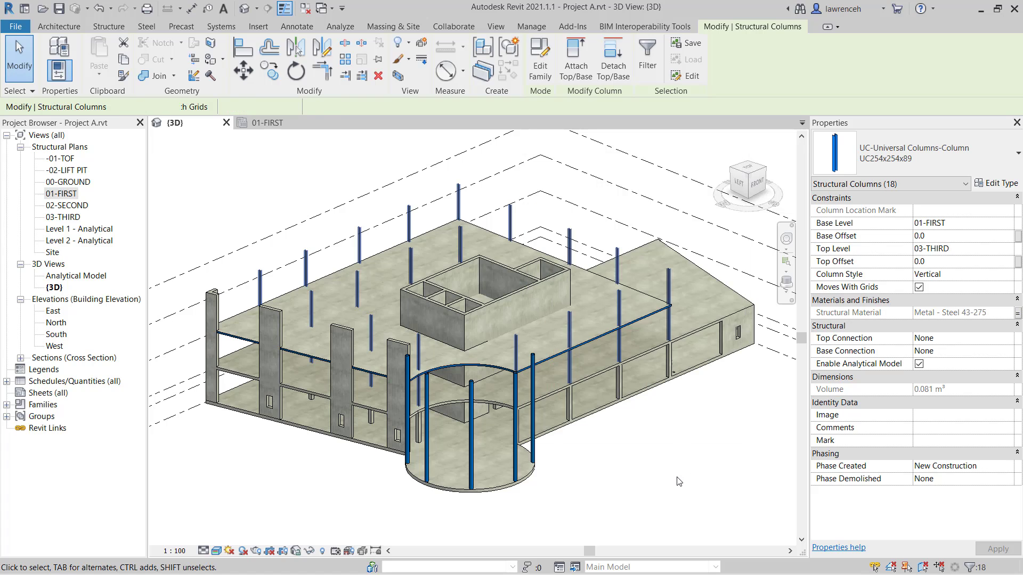
left_click(679, 481)
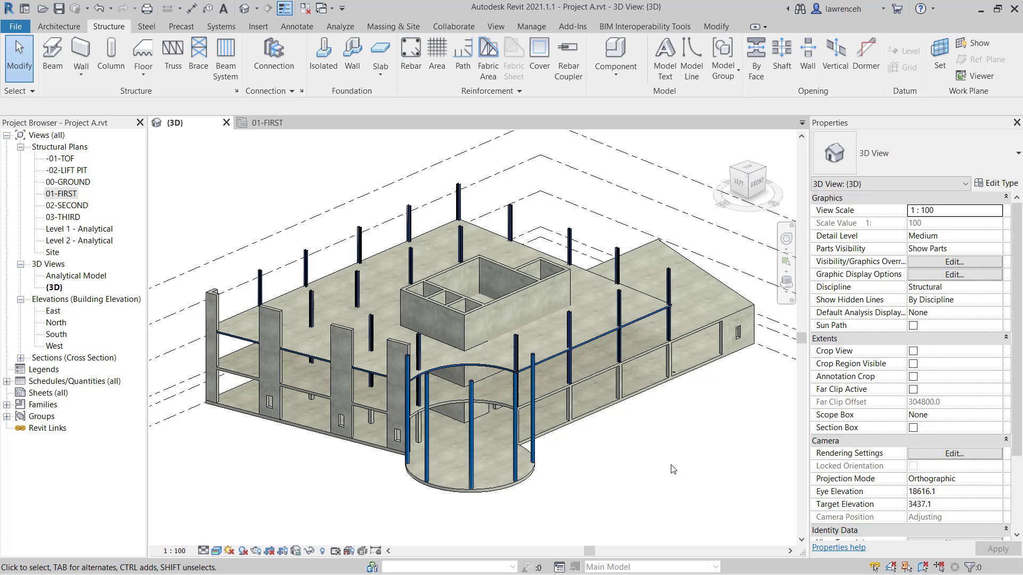
Return to the 01-FIRST plan, zoom in on a column, and turn off Thin Lines with TL
left_click(274, 126)
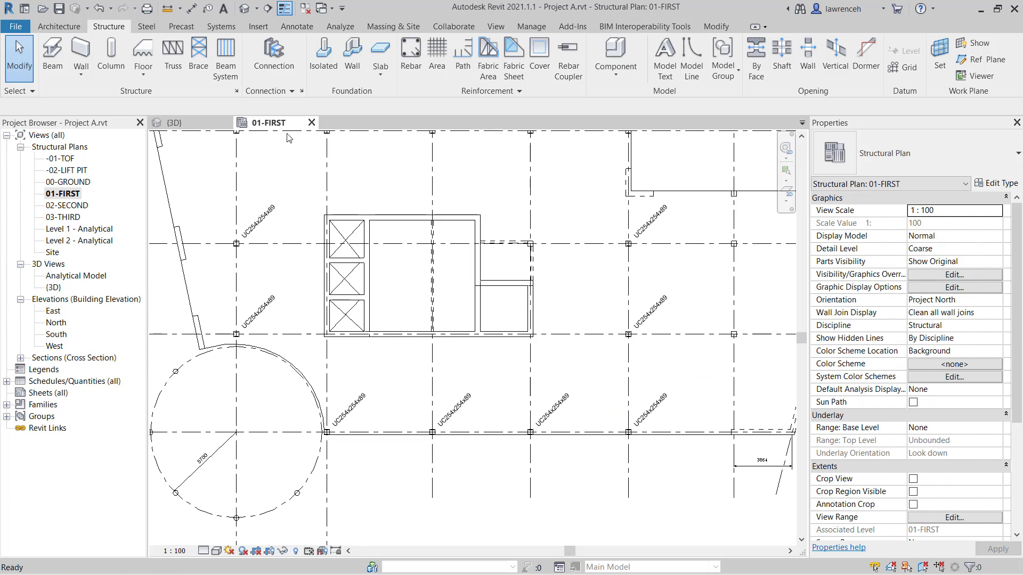
middle_click_drag(405, 267, 501, 364)
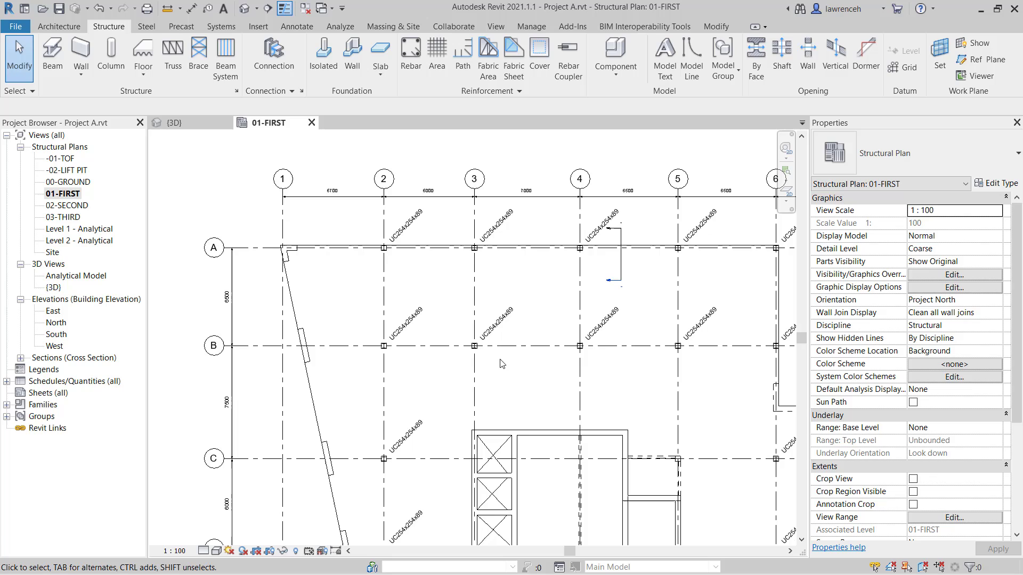
scroll(373, 240, "up", 10)
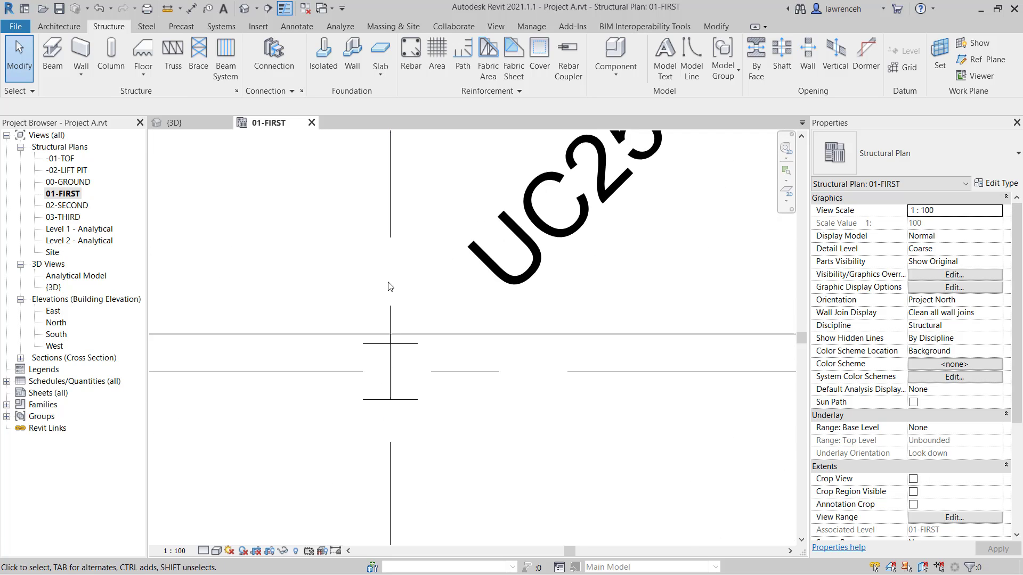
middle_click_drag(405, 313, 477, 269)
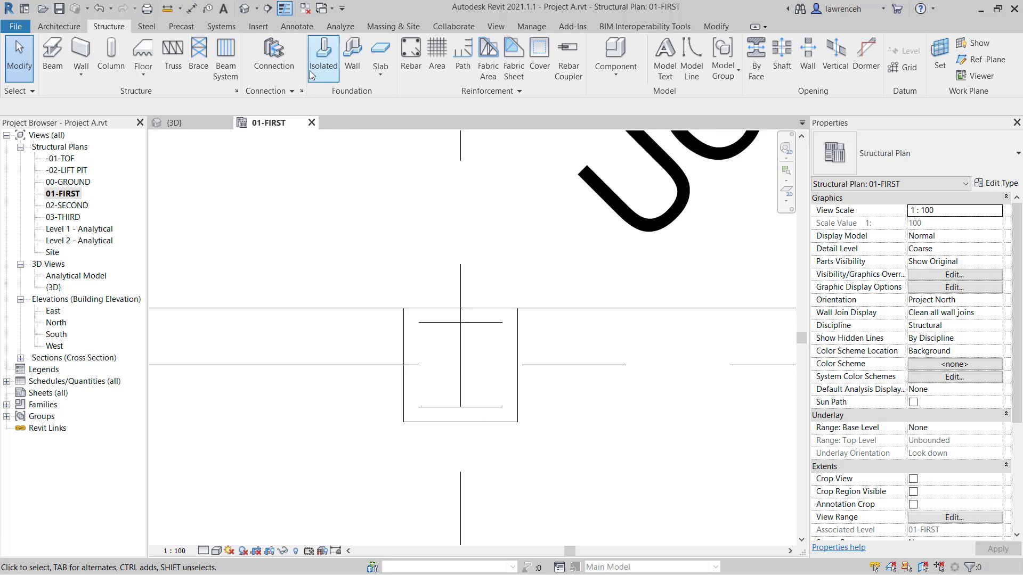
key("t")
key("l")
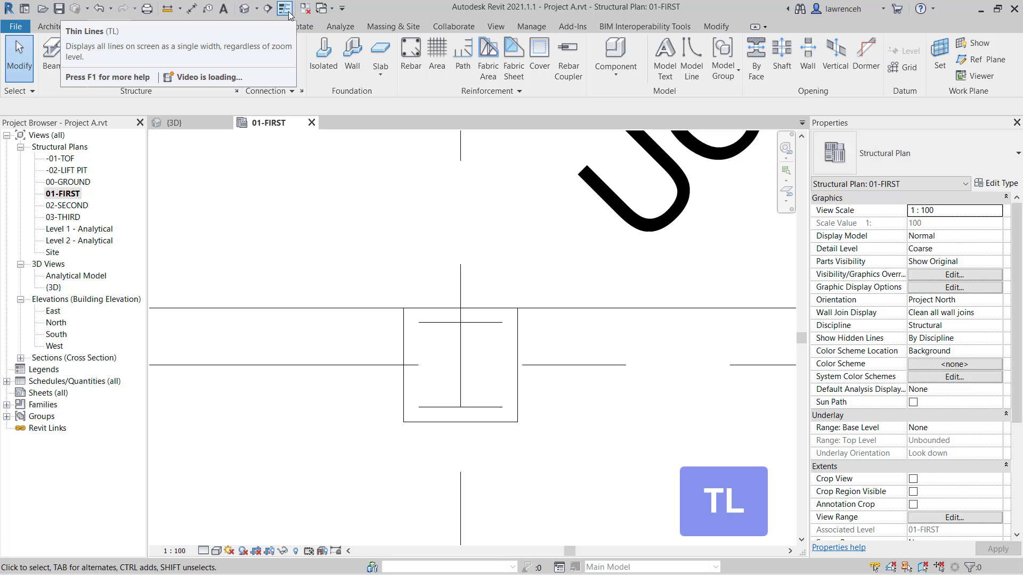
left_click(288, 12)
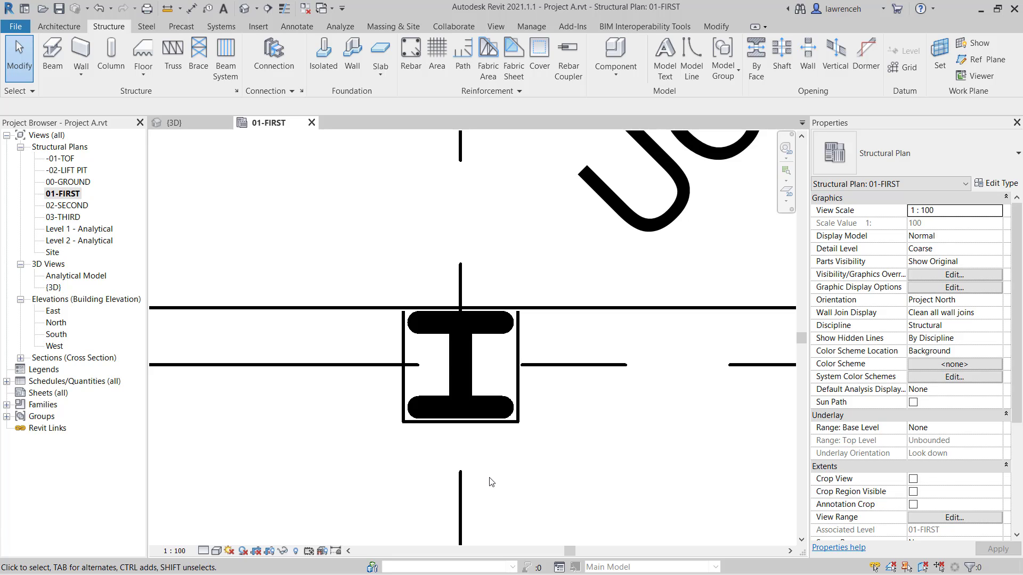
Restore thin lines and set the 01-FIRST plan scale to 1:10, keeping Coarse detail
left_click(285, 9)
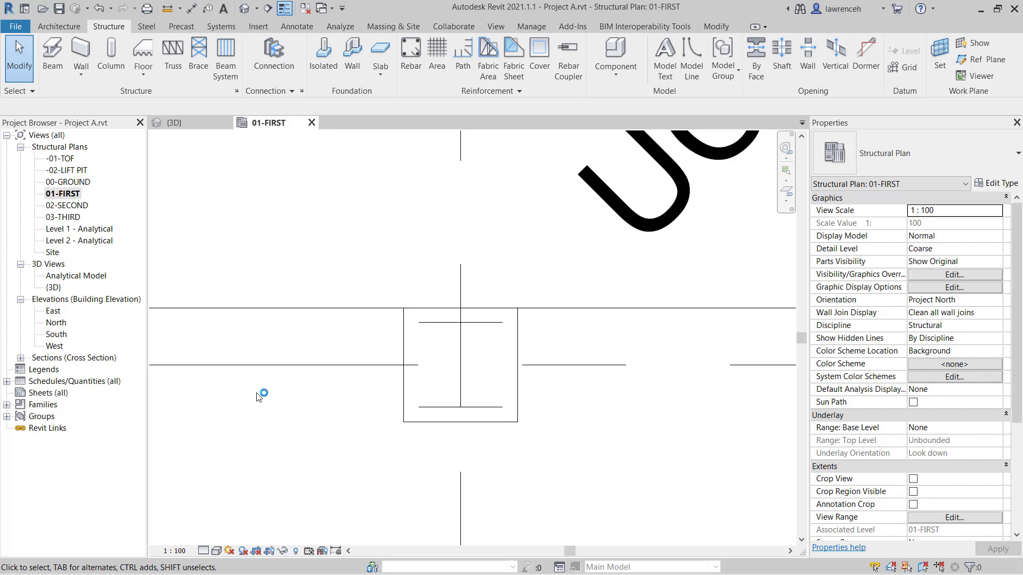
left_click(204, 551)
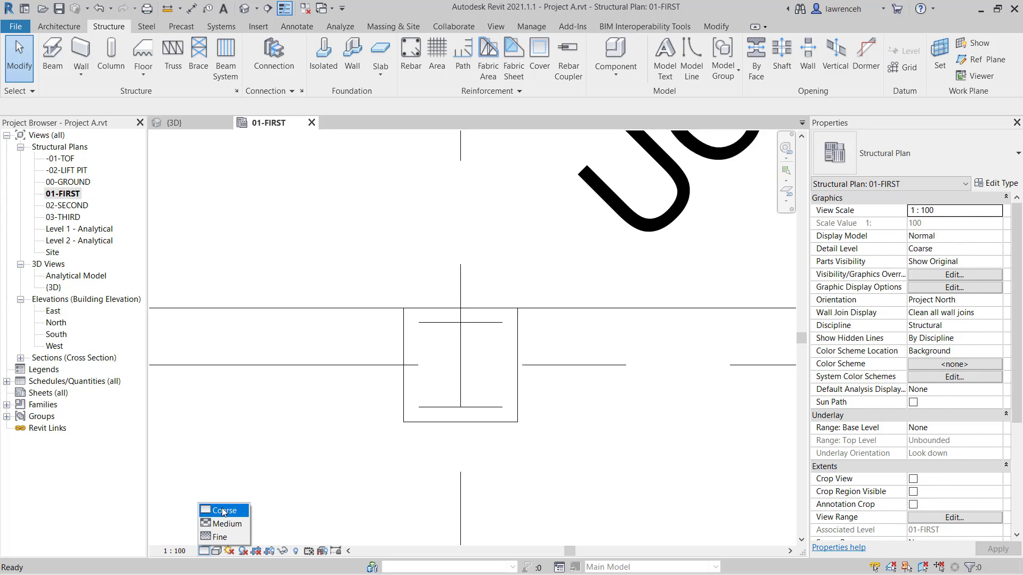
left_click(184, 533)
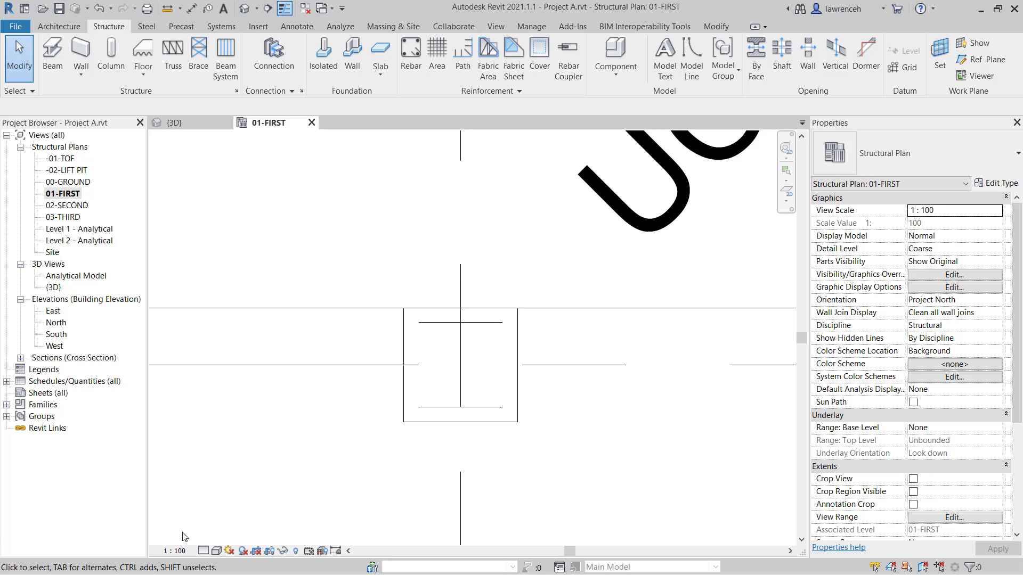
left_click(175, 552)
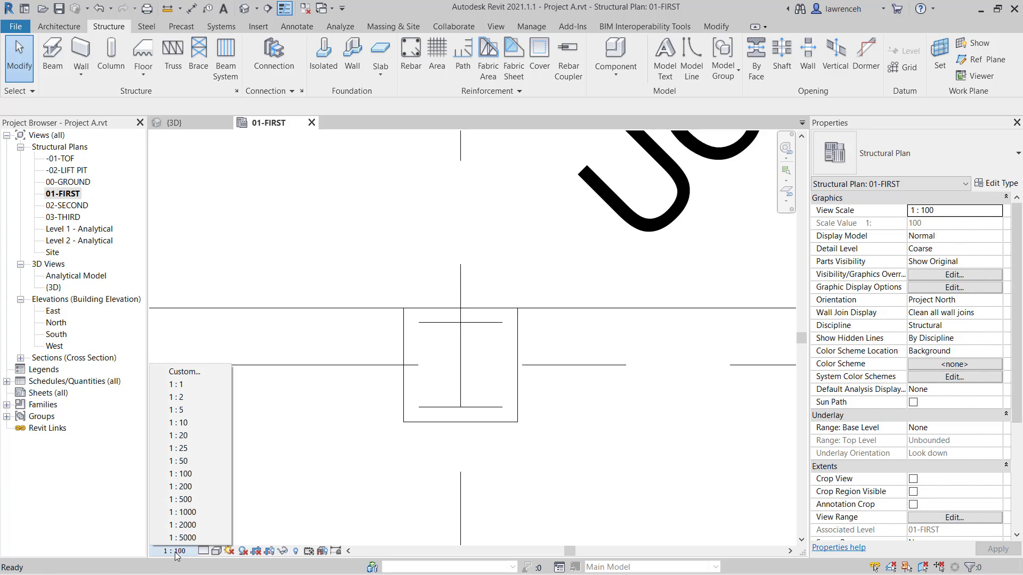
left_click(202, 423)
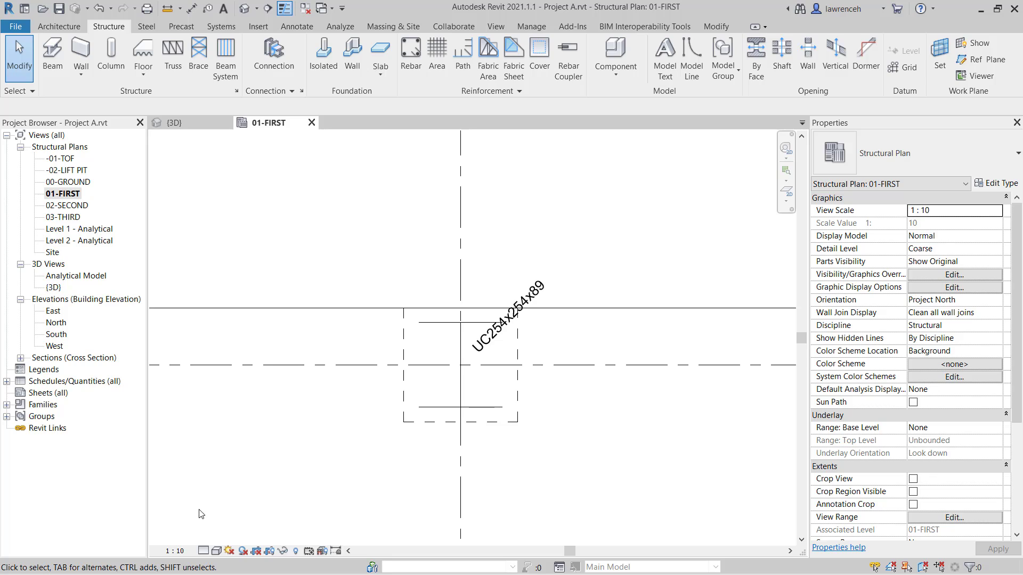
Compare the steel column at Fine, then Medium detail level, bringing the wall-corner column into view
left_click(204, 551)
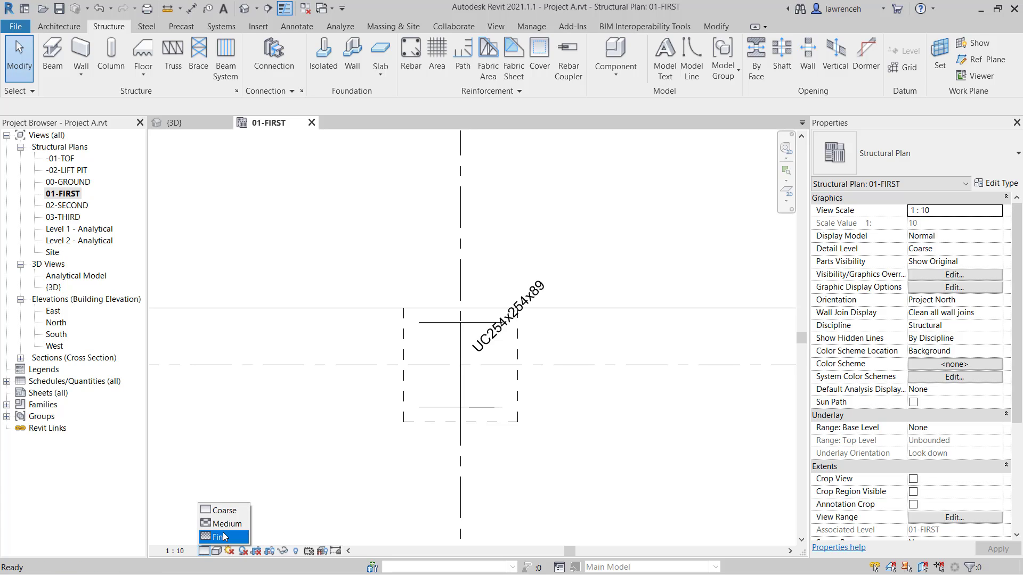
left_click(221, 537)
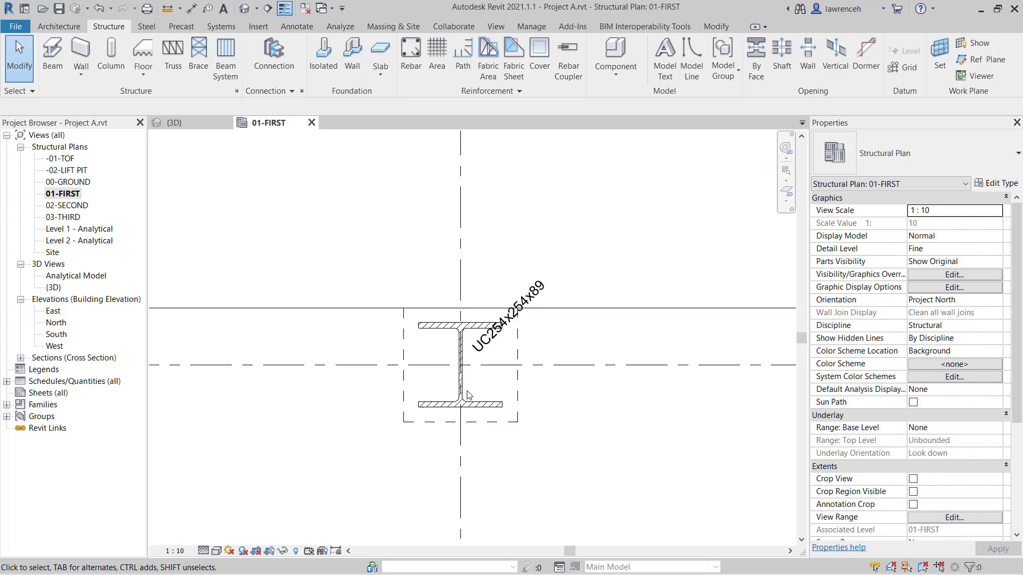
scroll(469, 394, "up", 3)
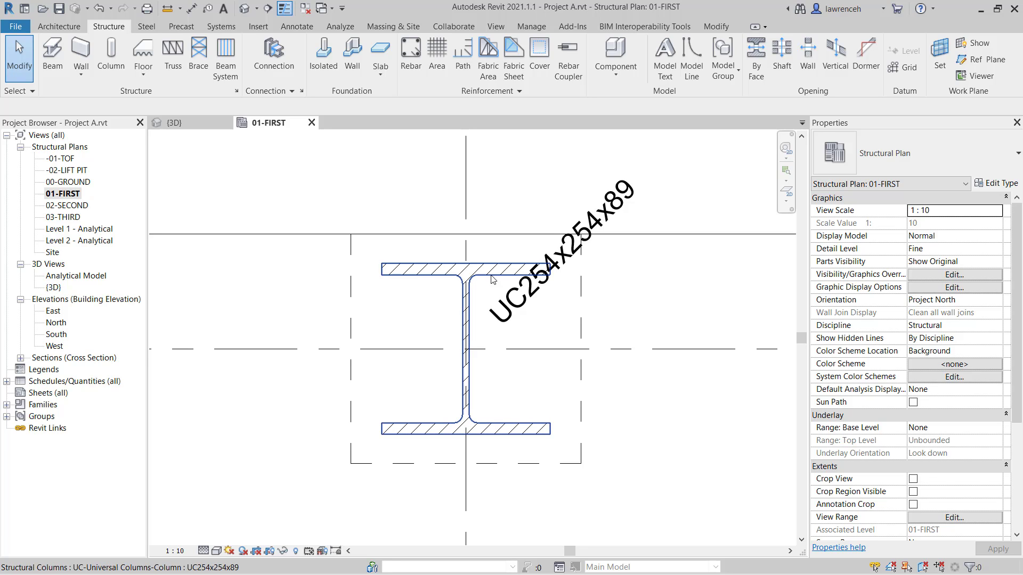
left_click(203, 551)
left_click(223, 525)
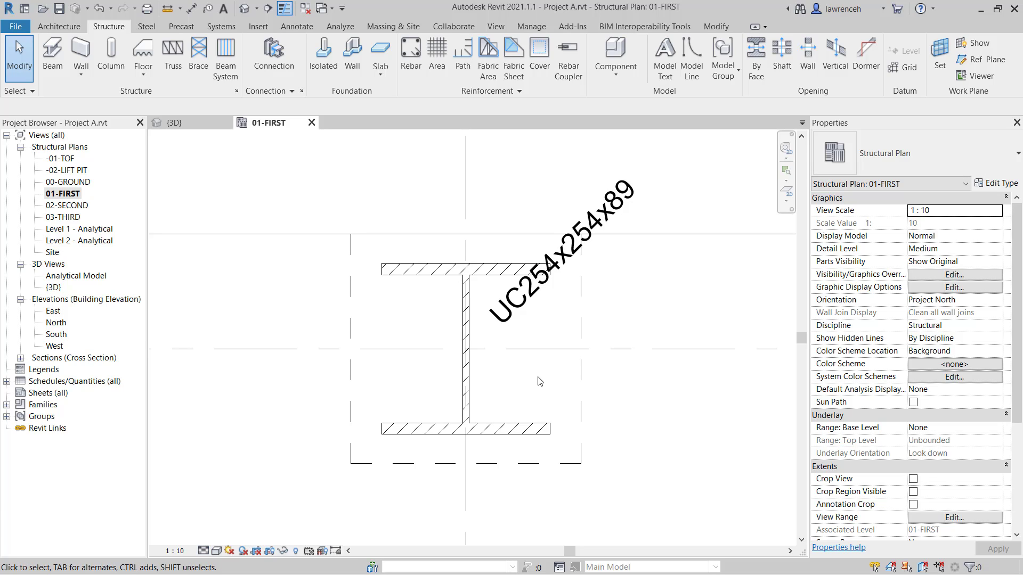
scroll(534, 384, "down", 6)
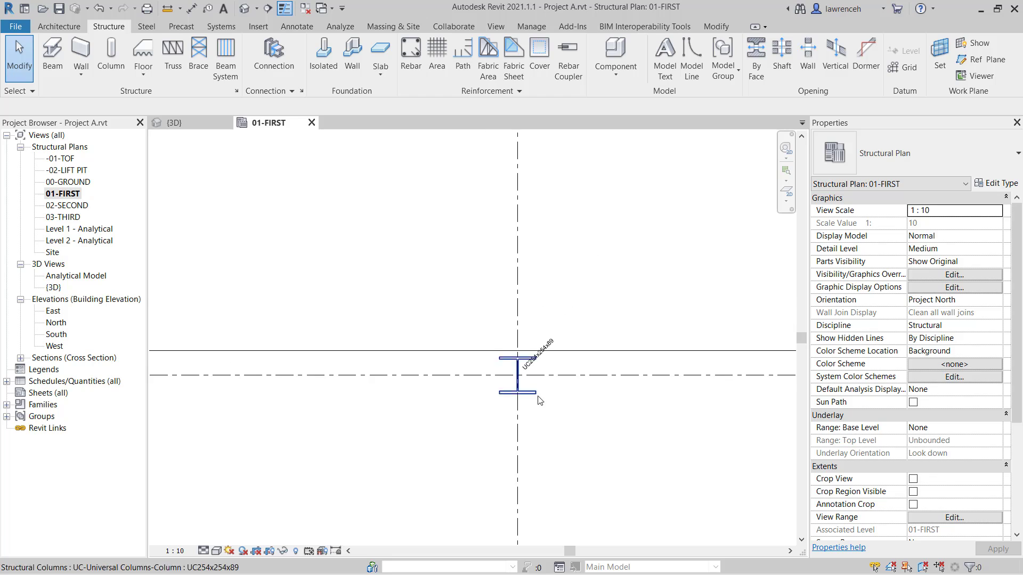
scroll(516, 434, "down", 3)
middle_click_drag(515, 434, 538, 376)
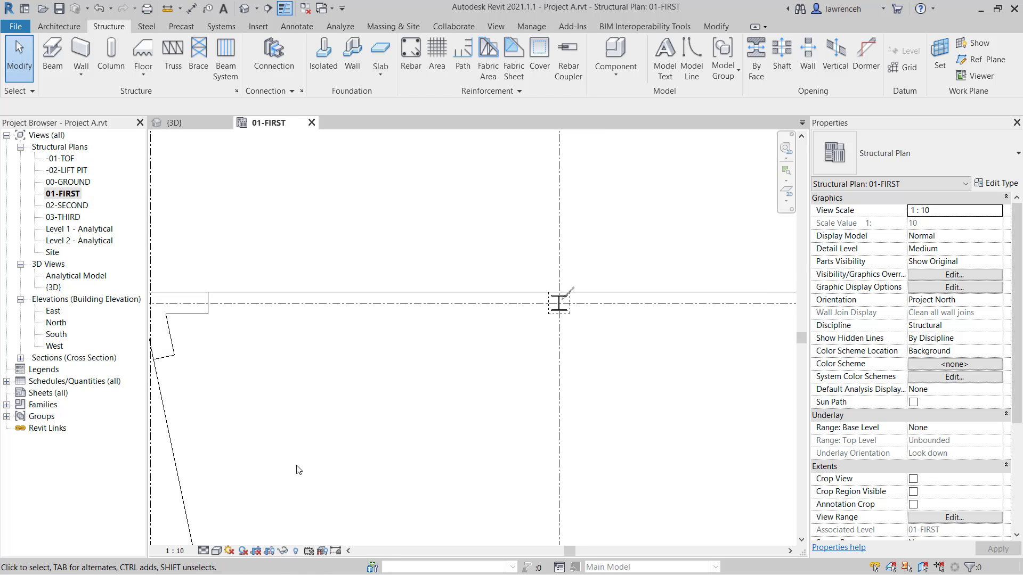
left_click(204, 551)
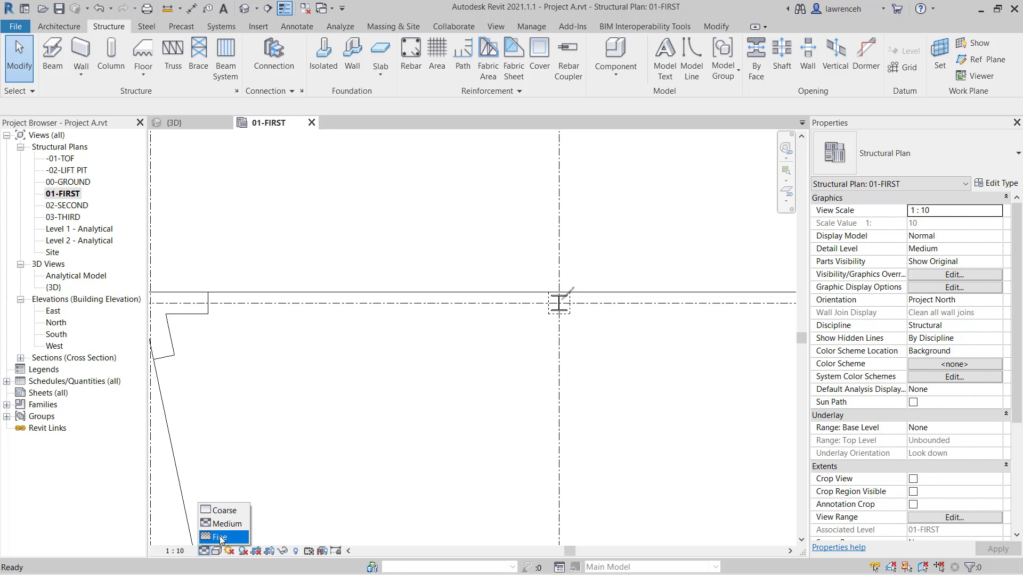
Set the plan back to Coarse detail at 1:100, zoom out to the whole floor, and save
left_click(233, 512)
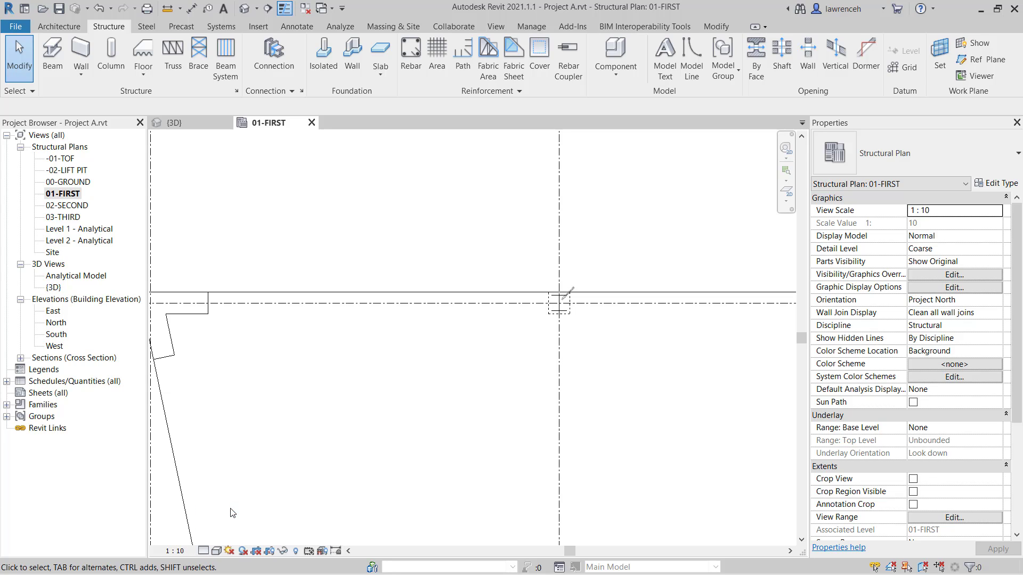
left_click(175, 551)
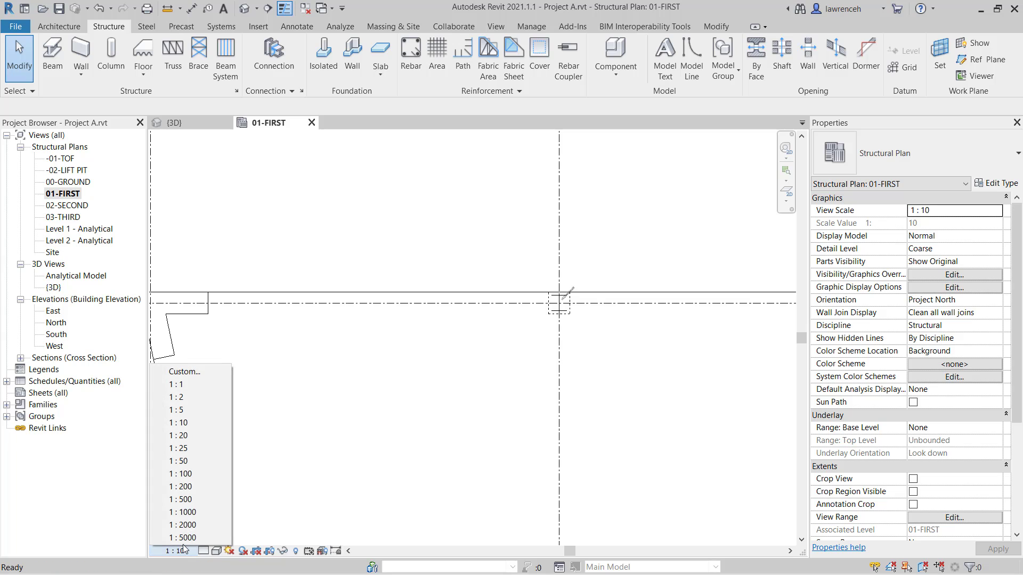
left_click(207, 475)
scroll(421, 283, "down", 5)
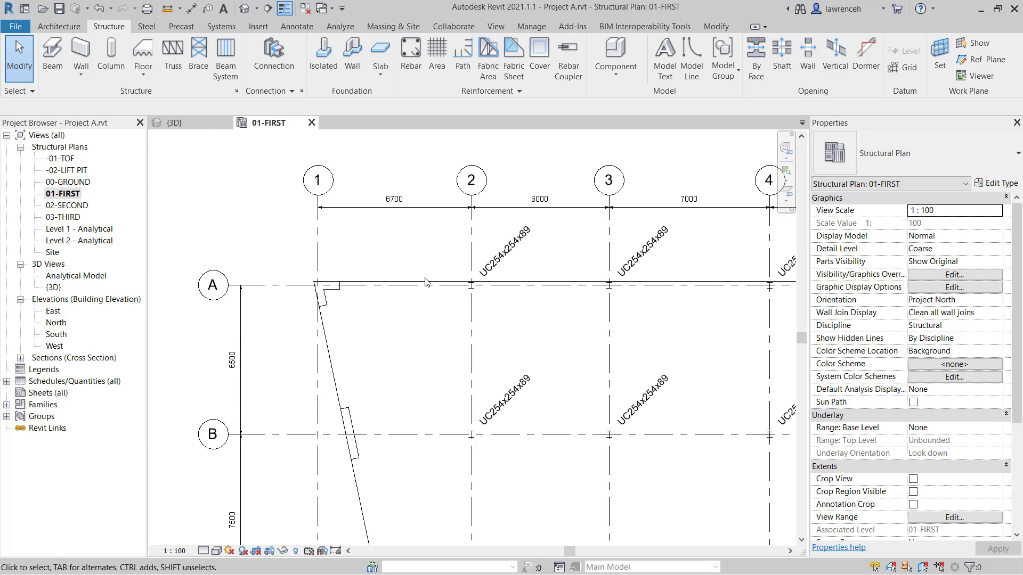
scroll(426, 284, "down", 3)
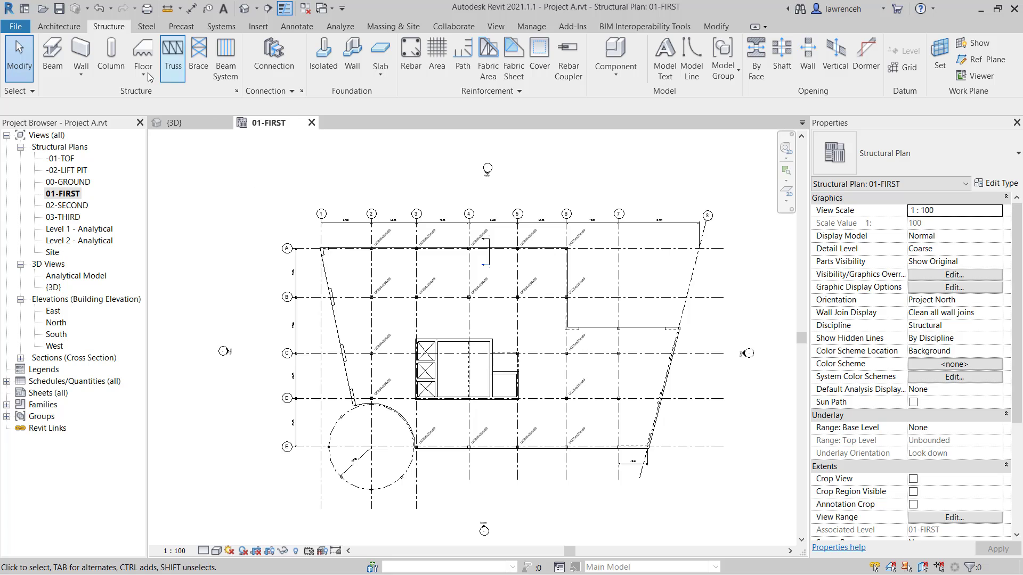
left_click(59, 10)
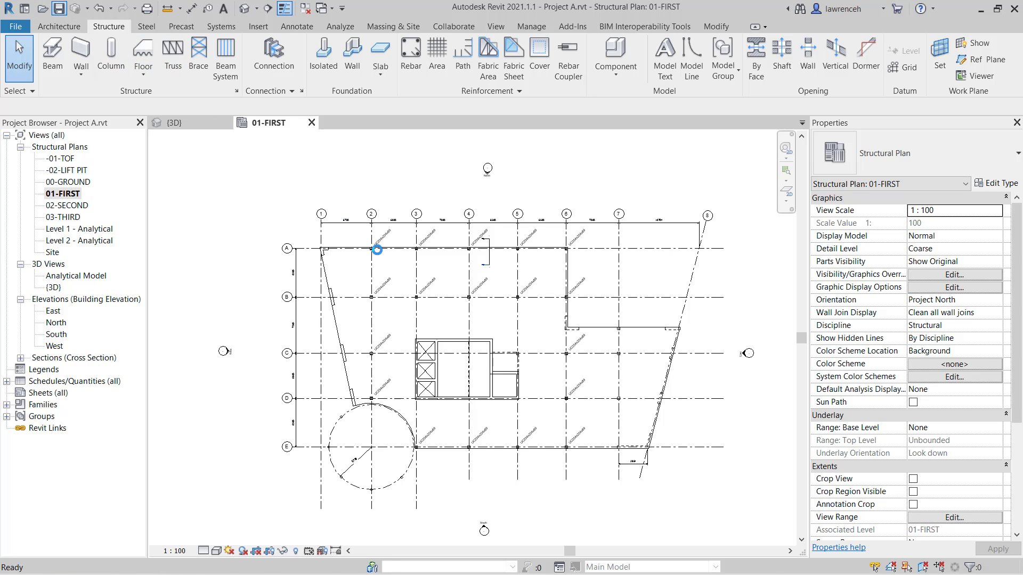